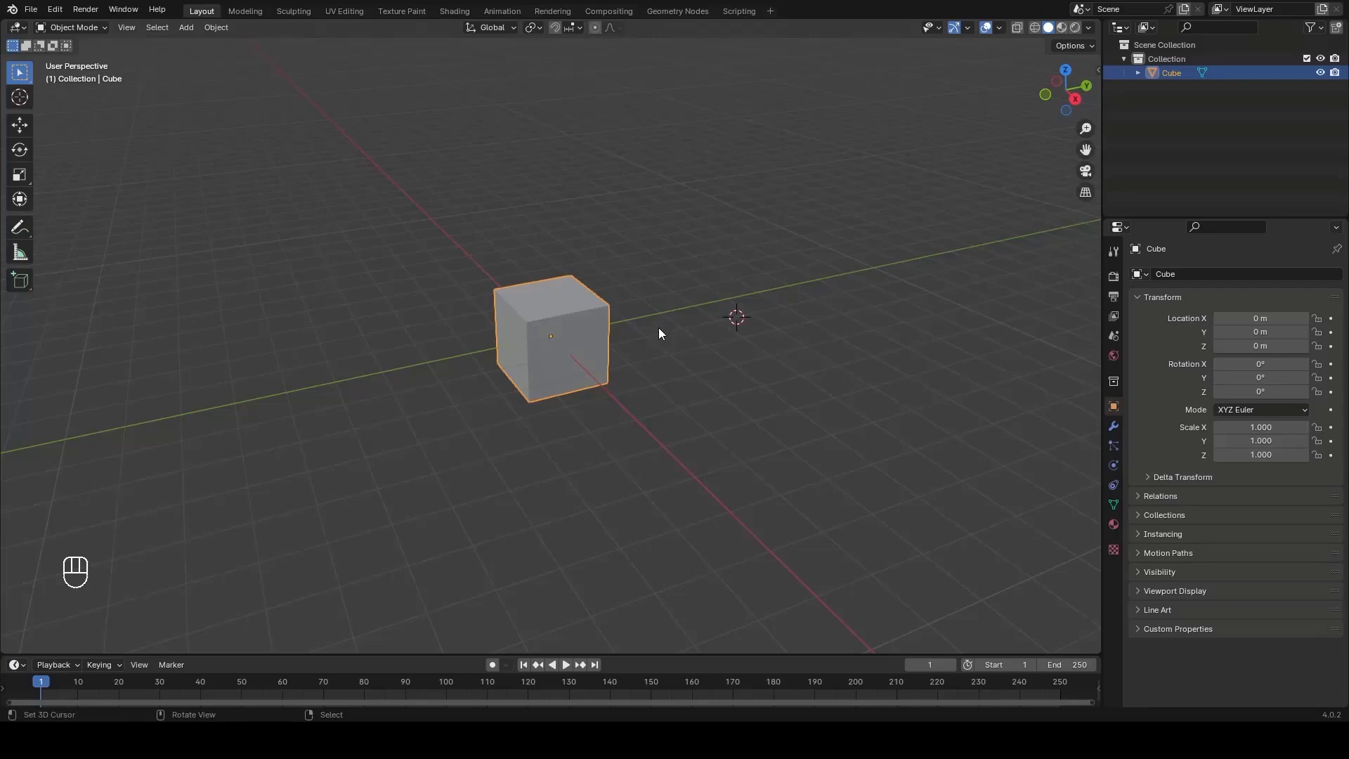
Duplicate the default cube and move the copy along the Y axis to about 4.01 m.
scroll(659, 334, "up", 3)
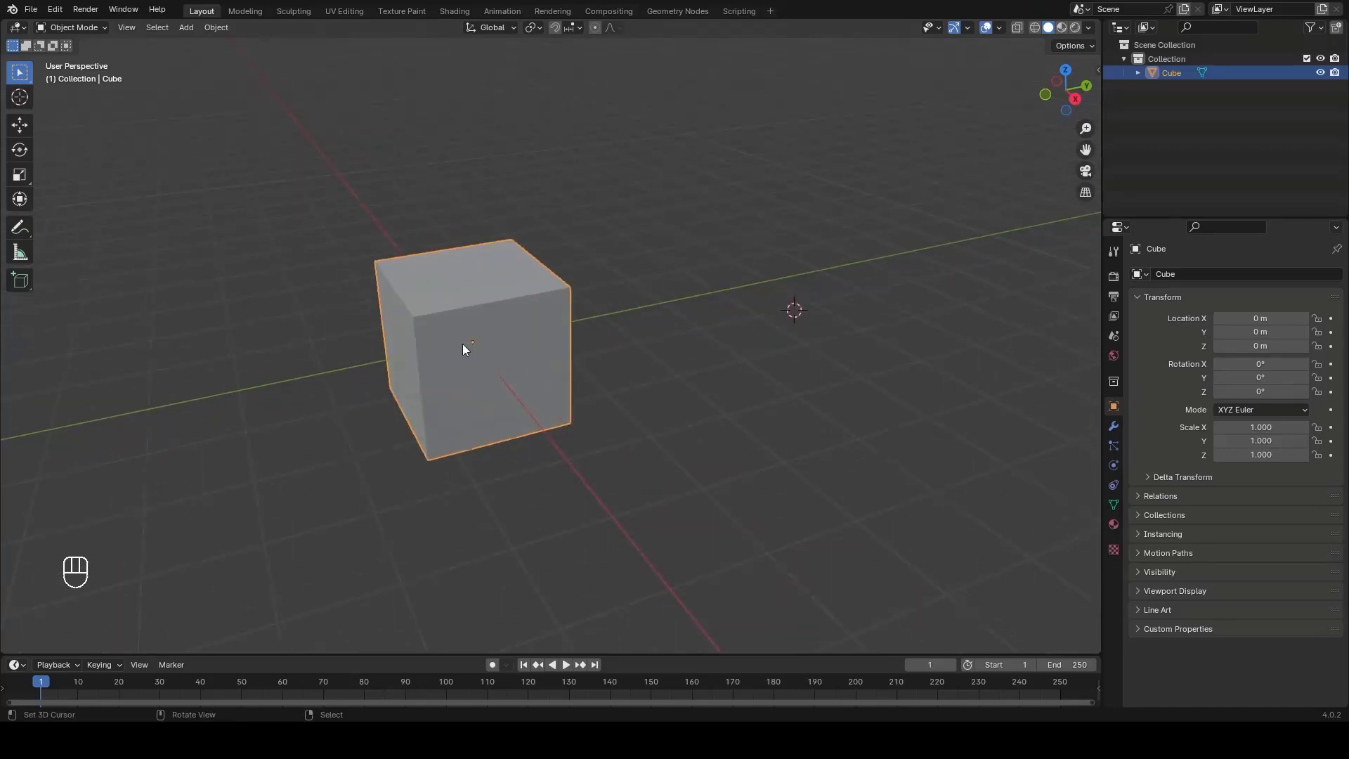
scroll(464, 348, "up", 2)
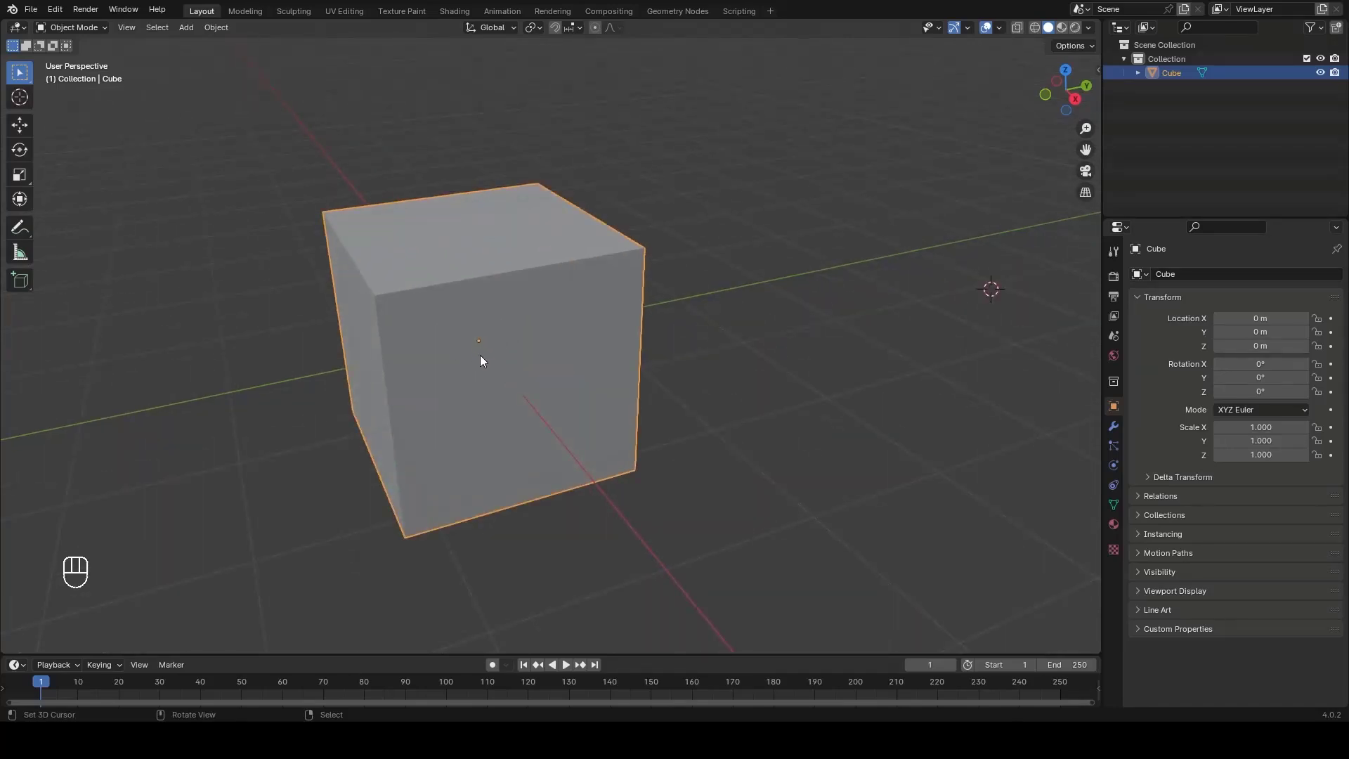
scroll(472, 344, "down", 4)
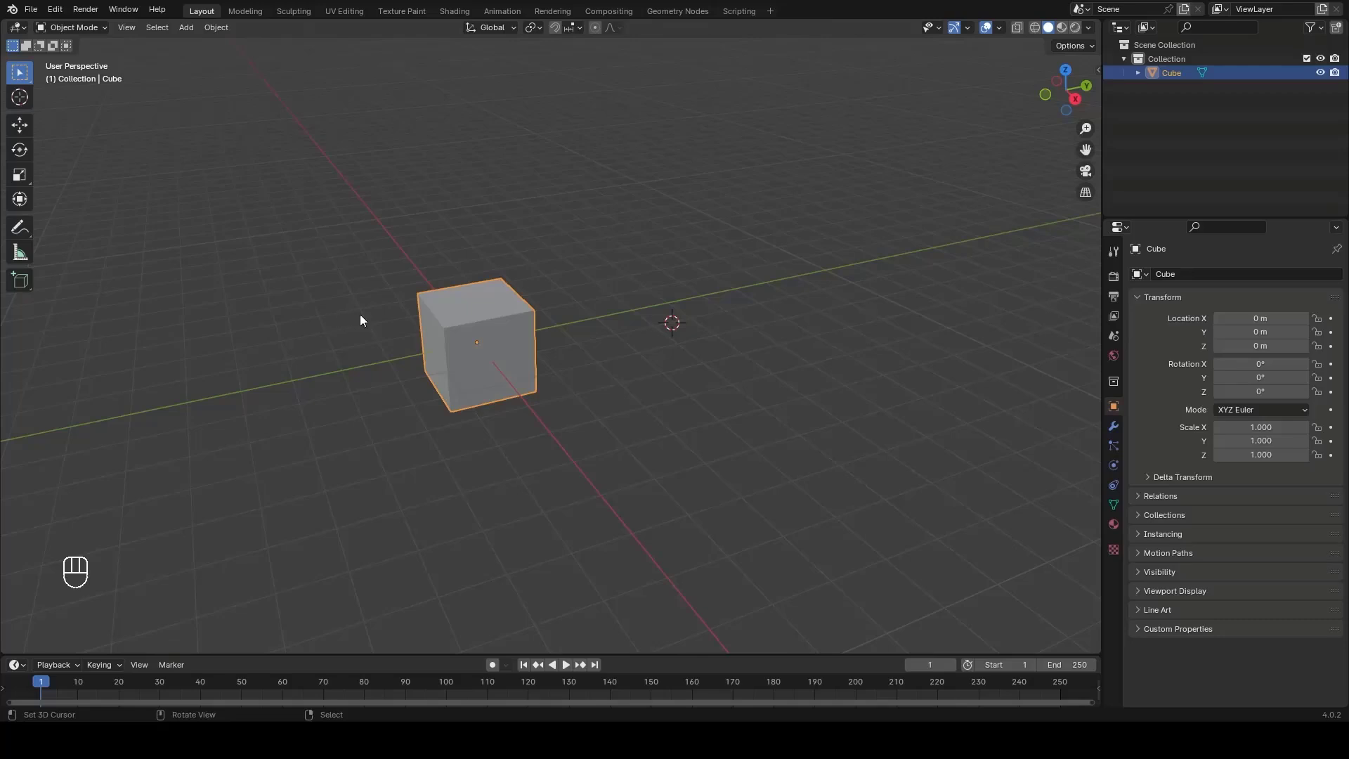
key("shift+d")
right_click(490, 367)
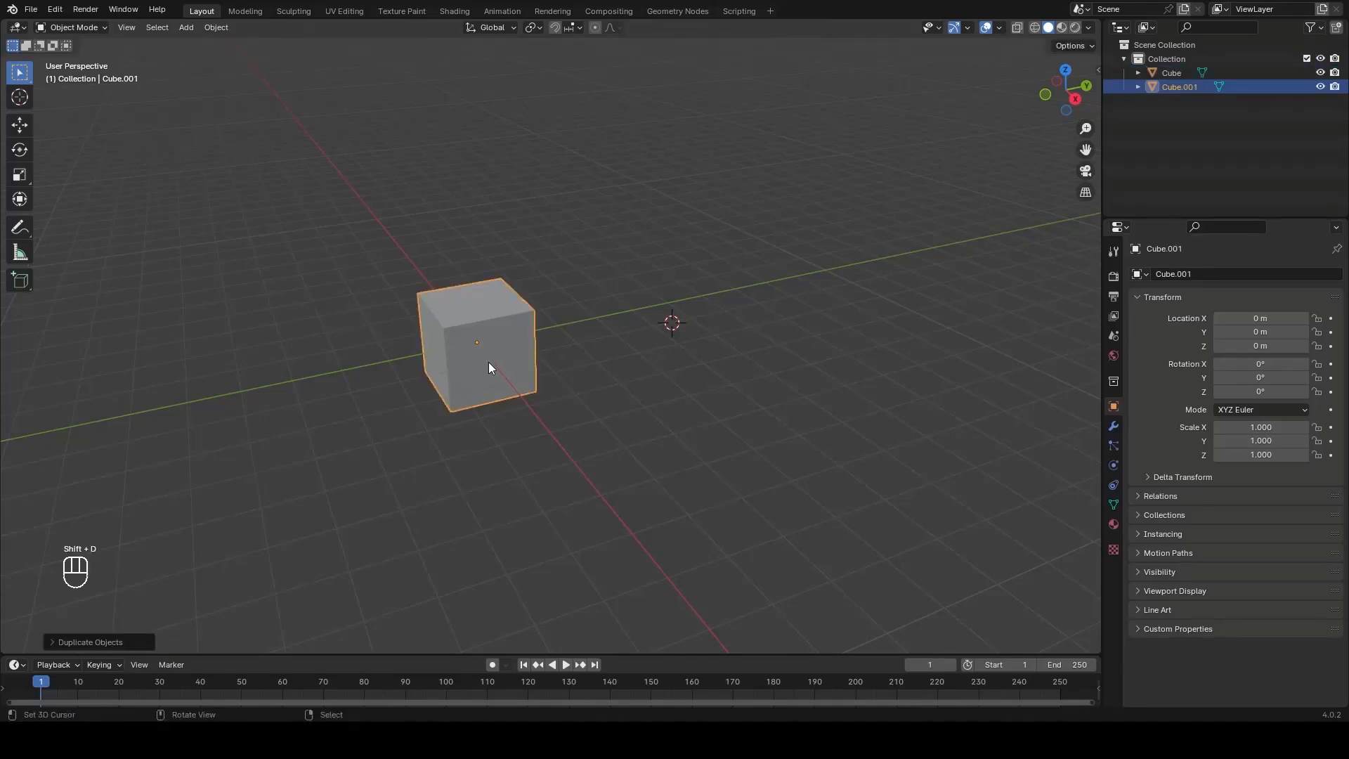
key("g")
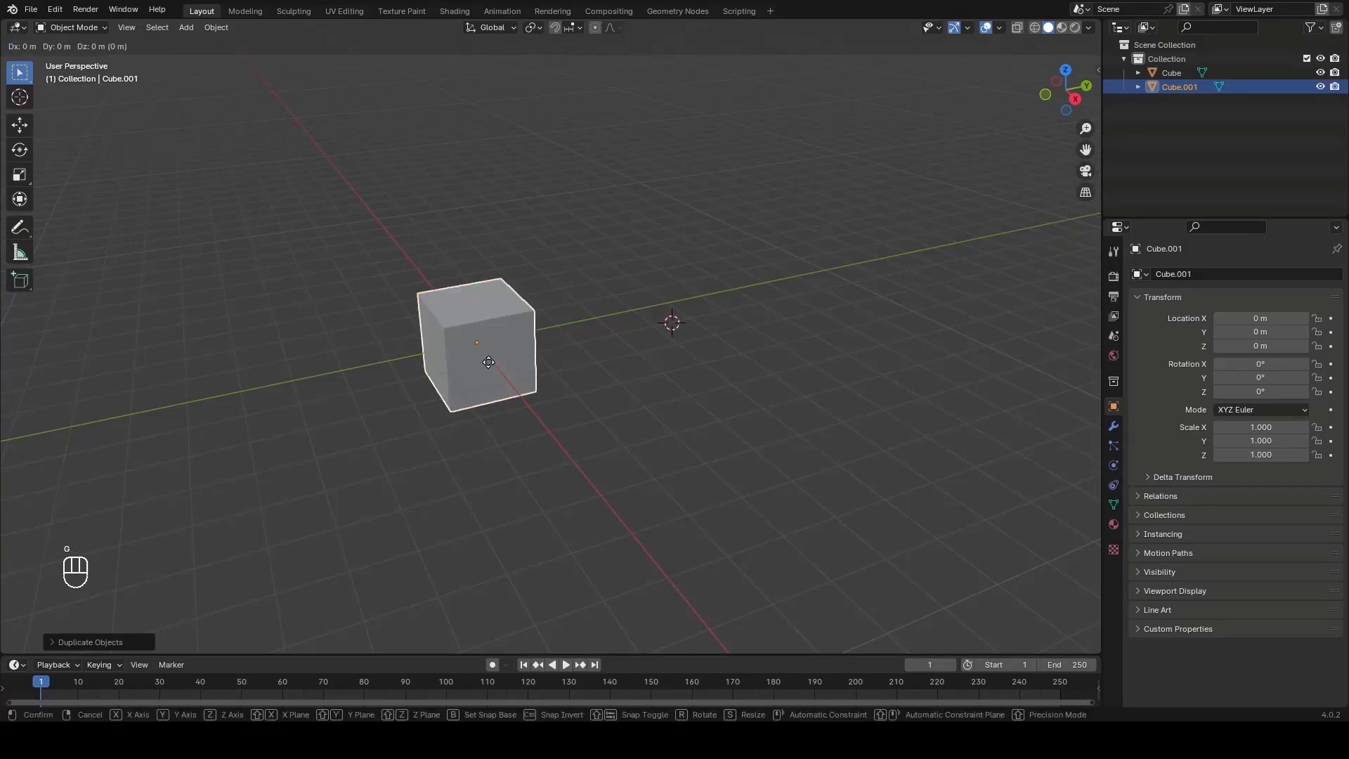
key("y")
left_click(643, 326)
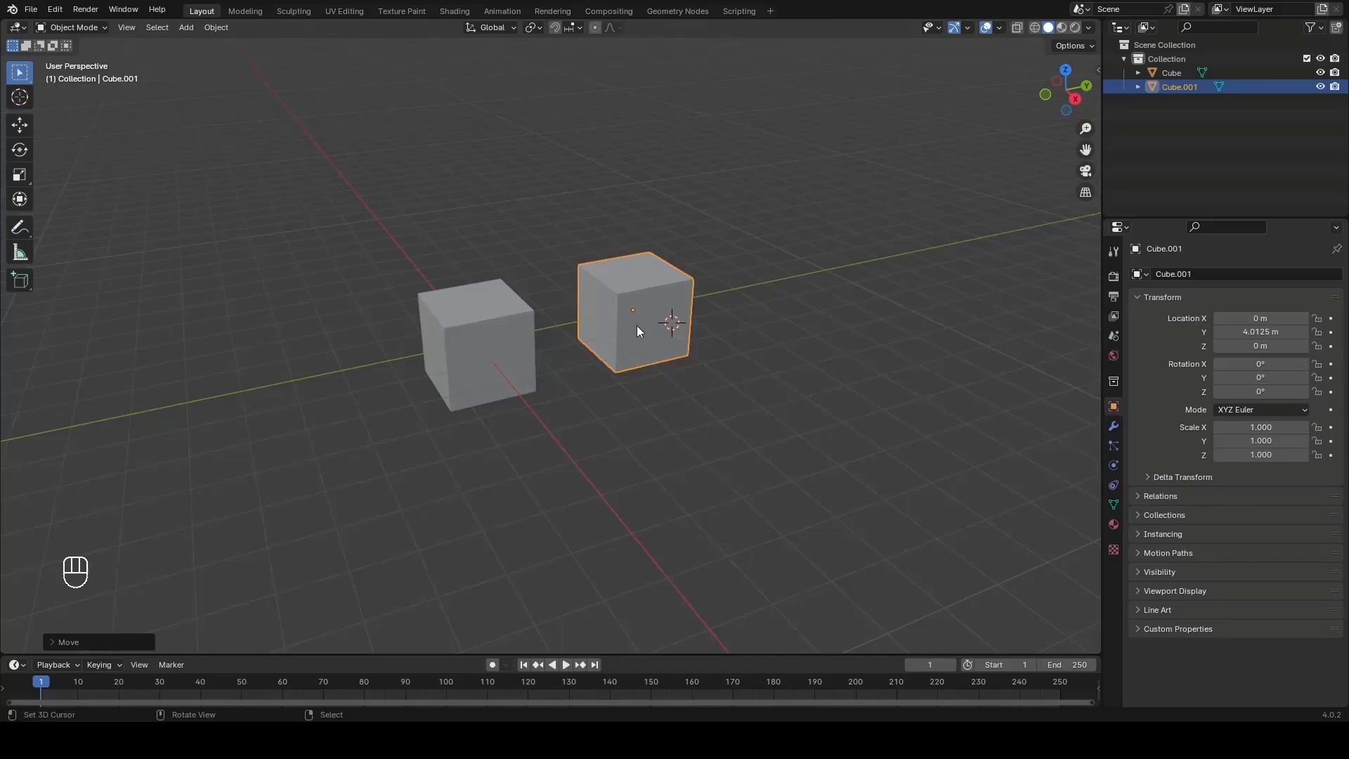
Duplicate the original cube again and move the new copy along the X axis to about -6.92 m.
left_click(478, 355)
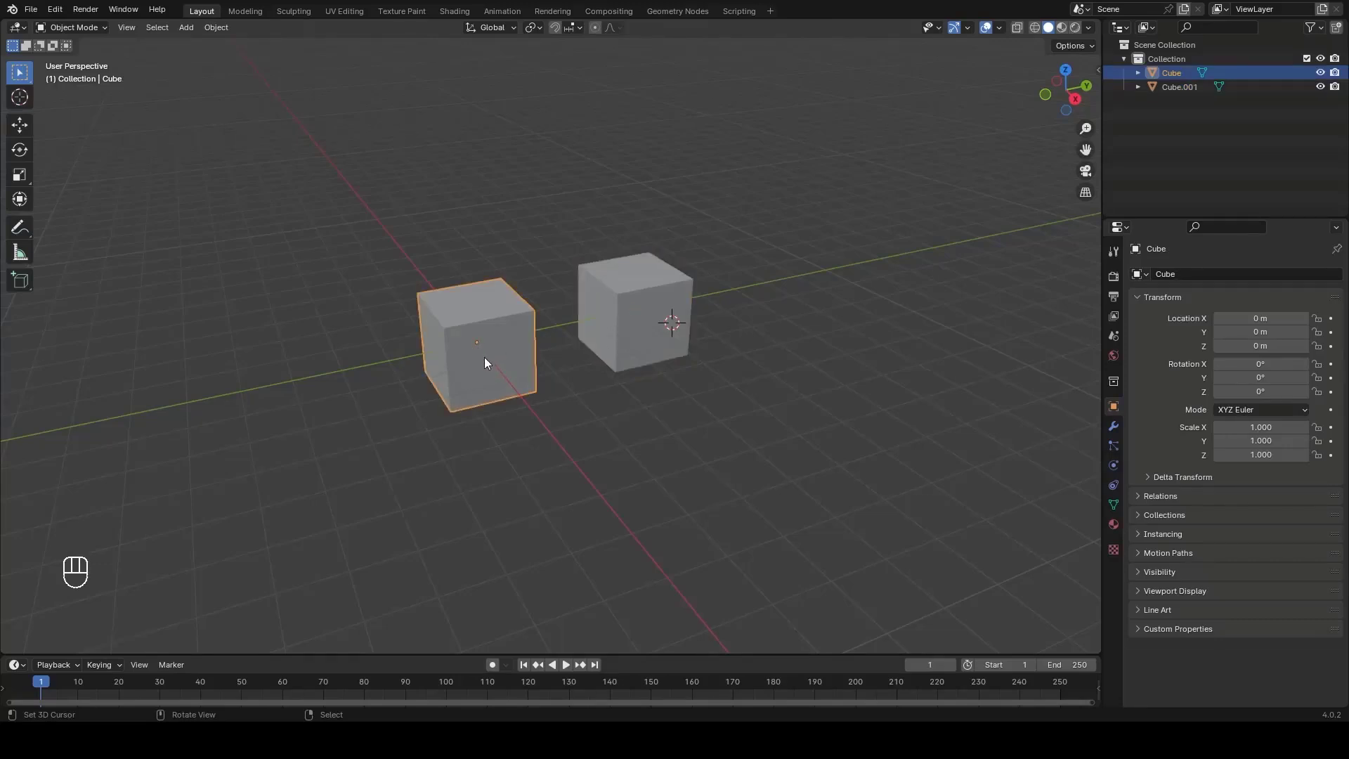
key("shift+d")
right_click(483, 357)
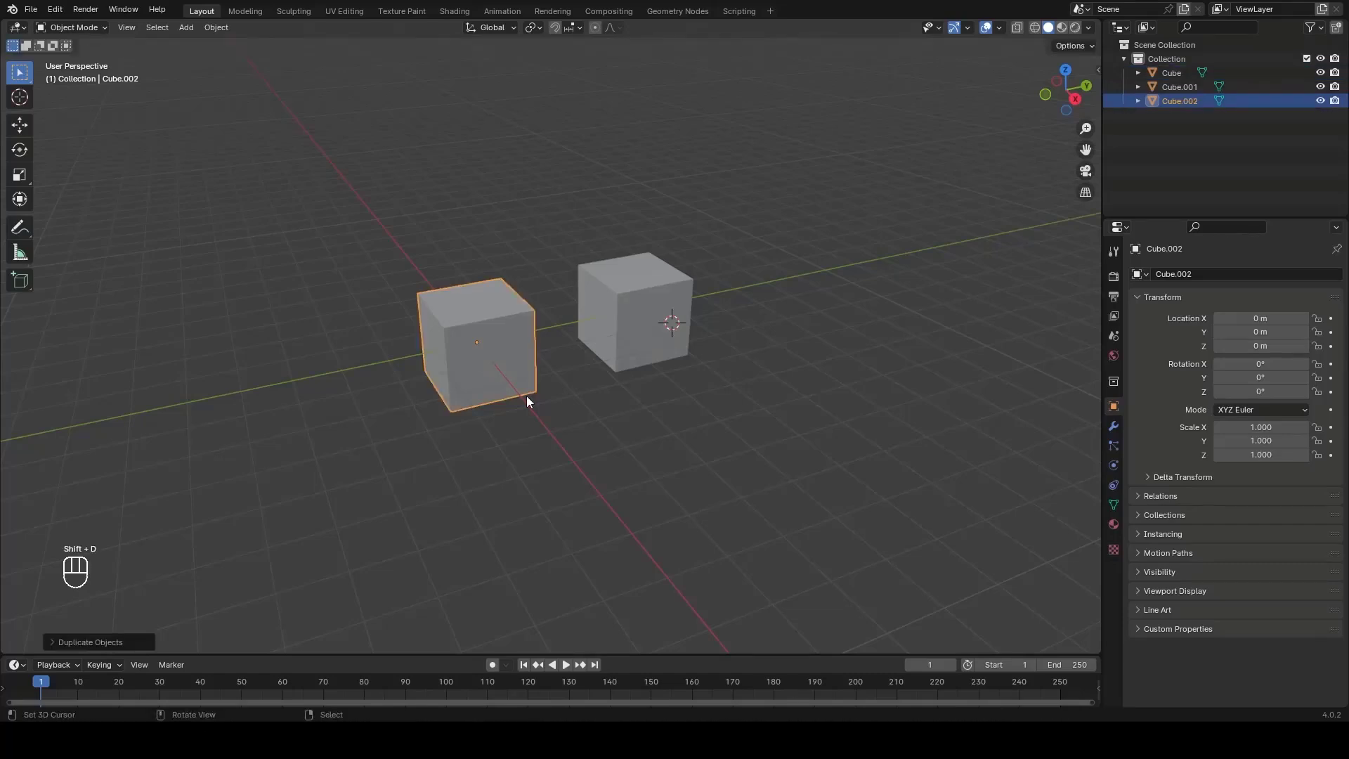
key("g")
key("x")
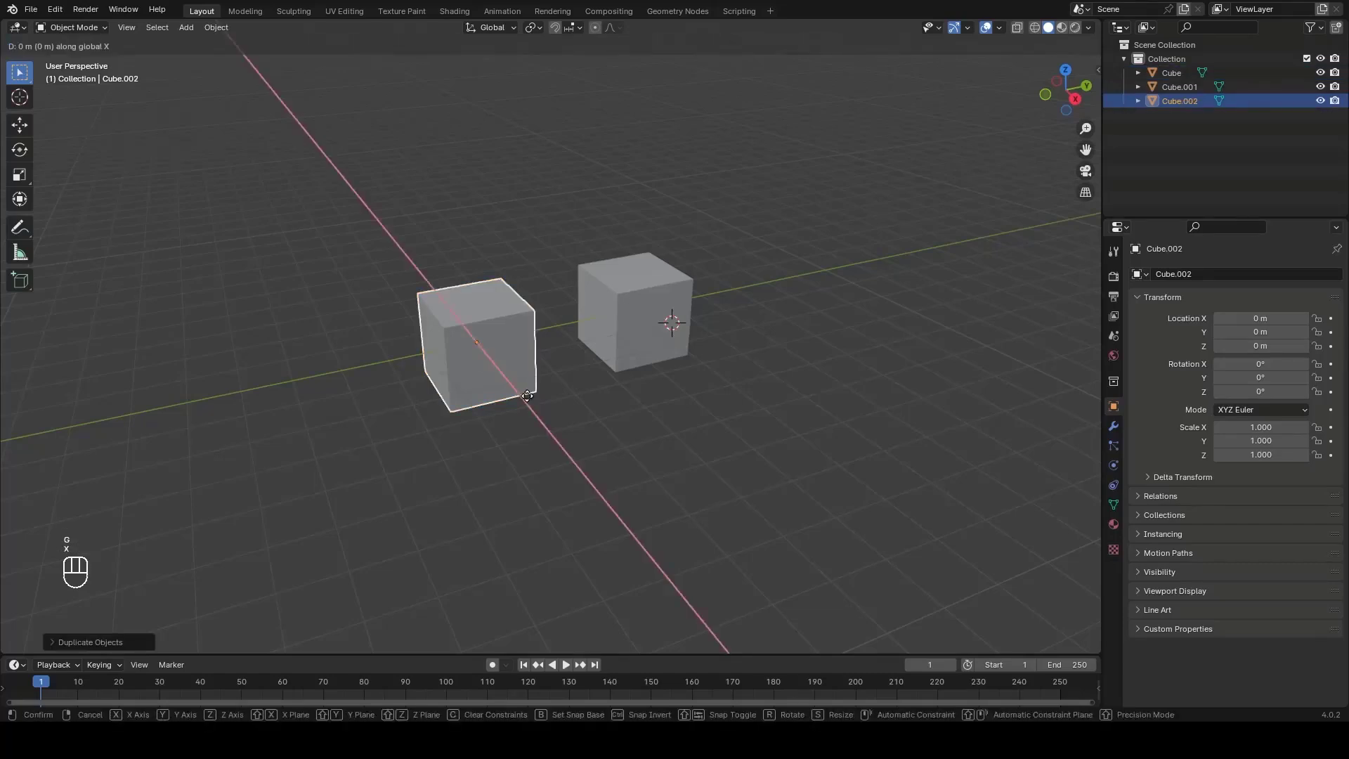
left_click(431, 316)
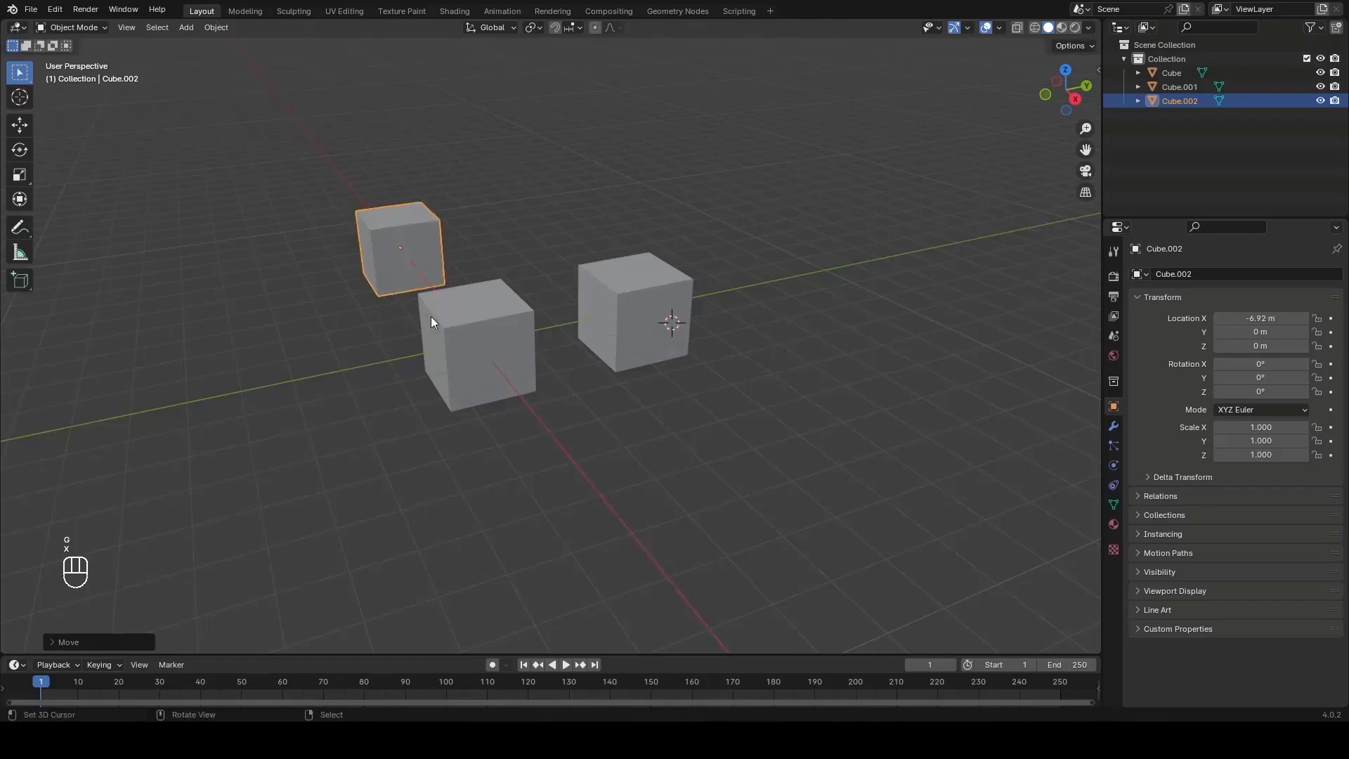
Move the cube behind the original along the X axis to about -5.38 m.
left_click(478, 317)
left_click(630, 289)
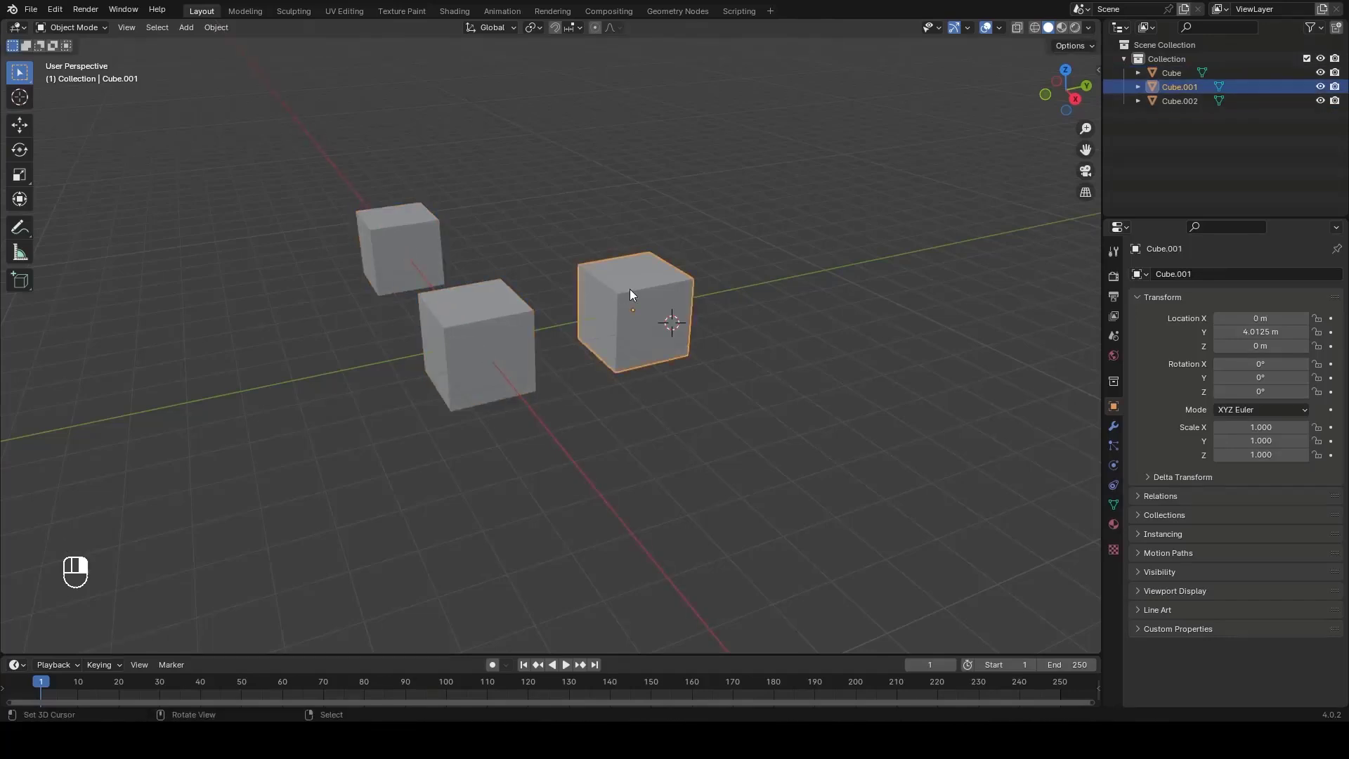
left_click(404, 235)
key("g")
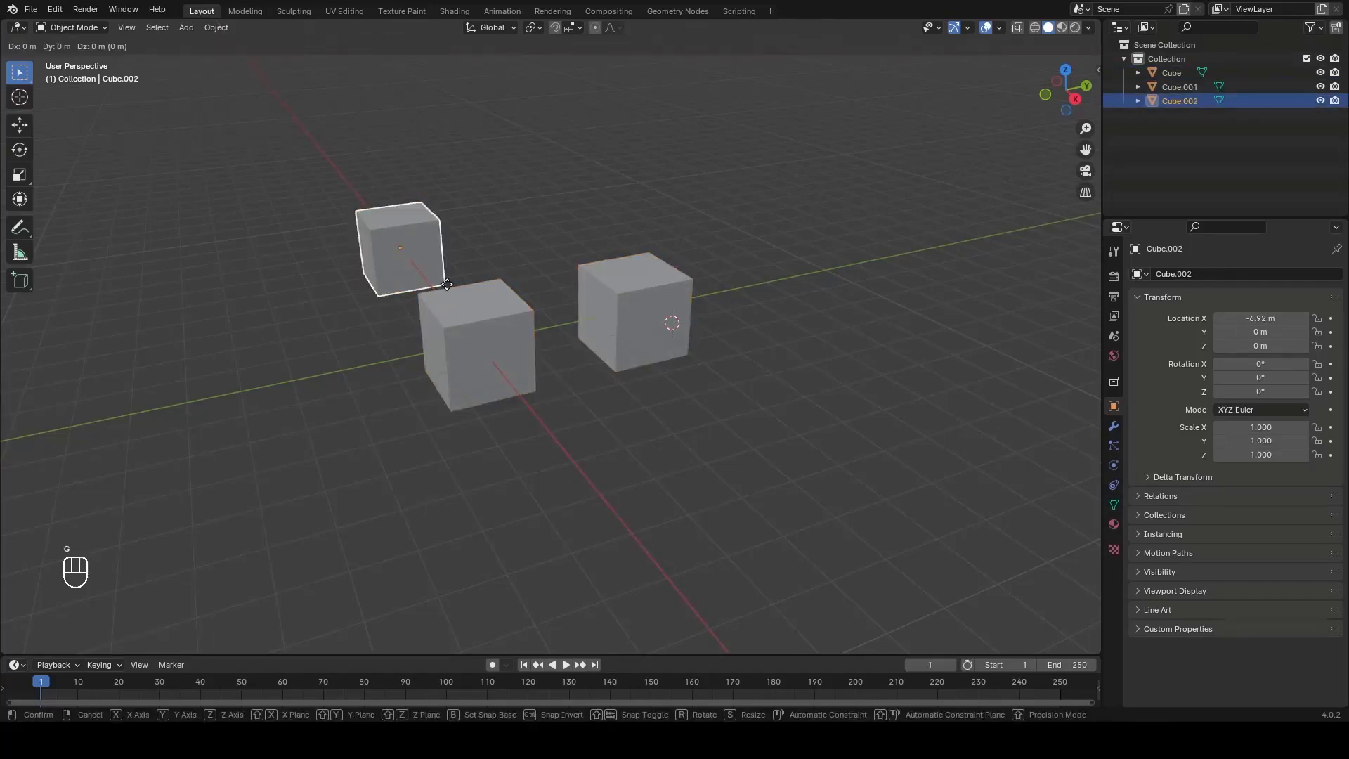
key("x")
left_click(458, 309)
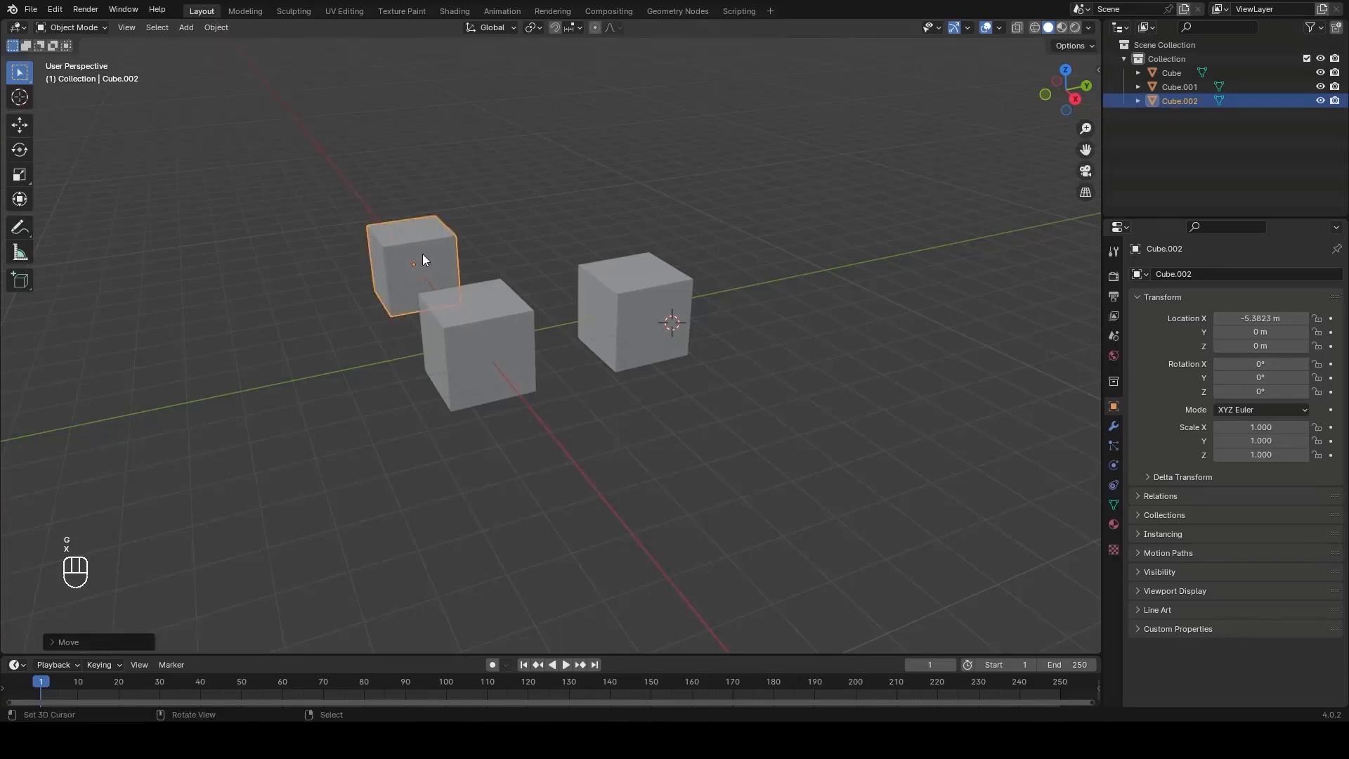
left_click(481, 315)
left_click(584, 308)
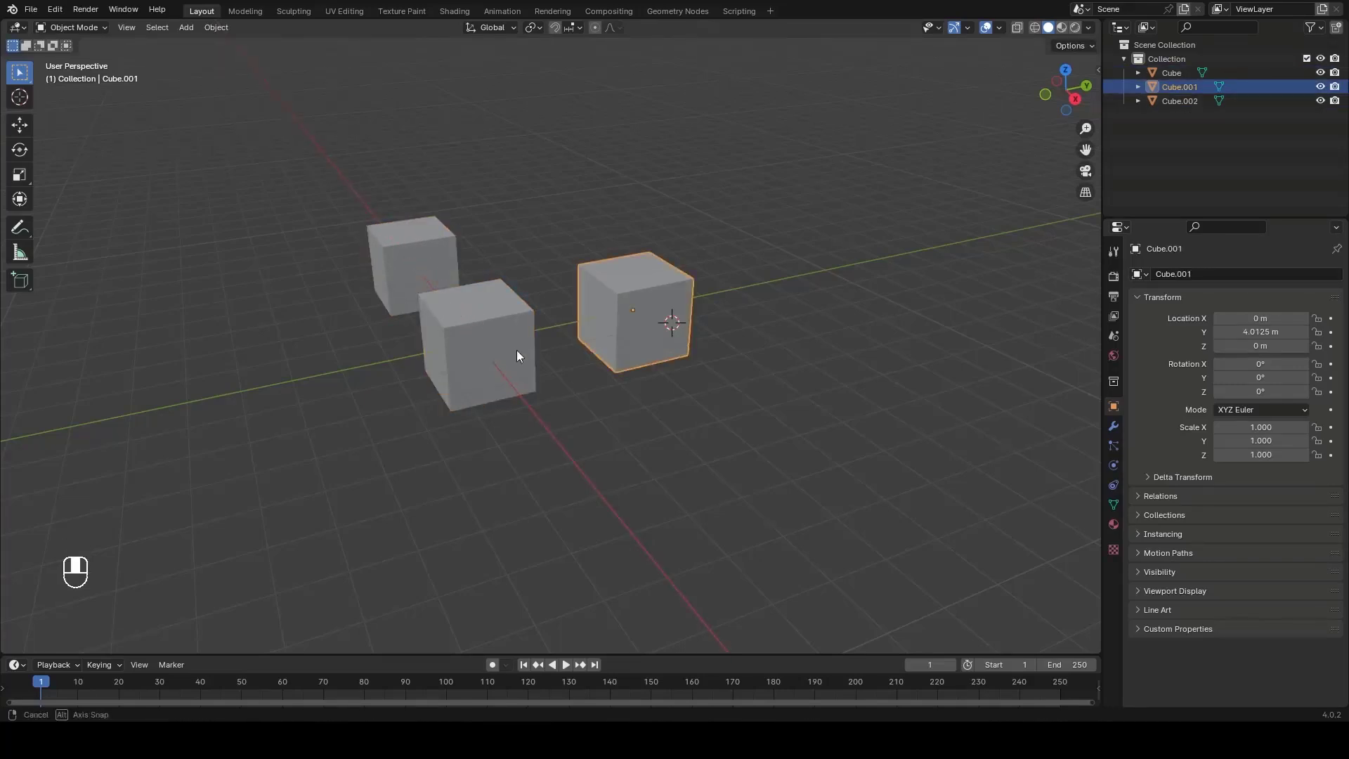
middle_click_drag(517, 351, 530, 368)
middle_click_drag(370, 397, 508, 409, "shift")
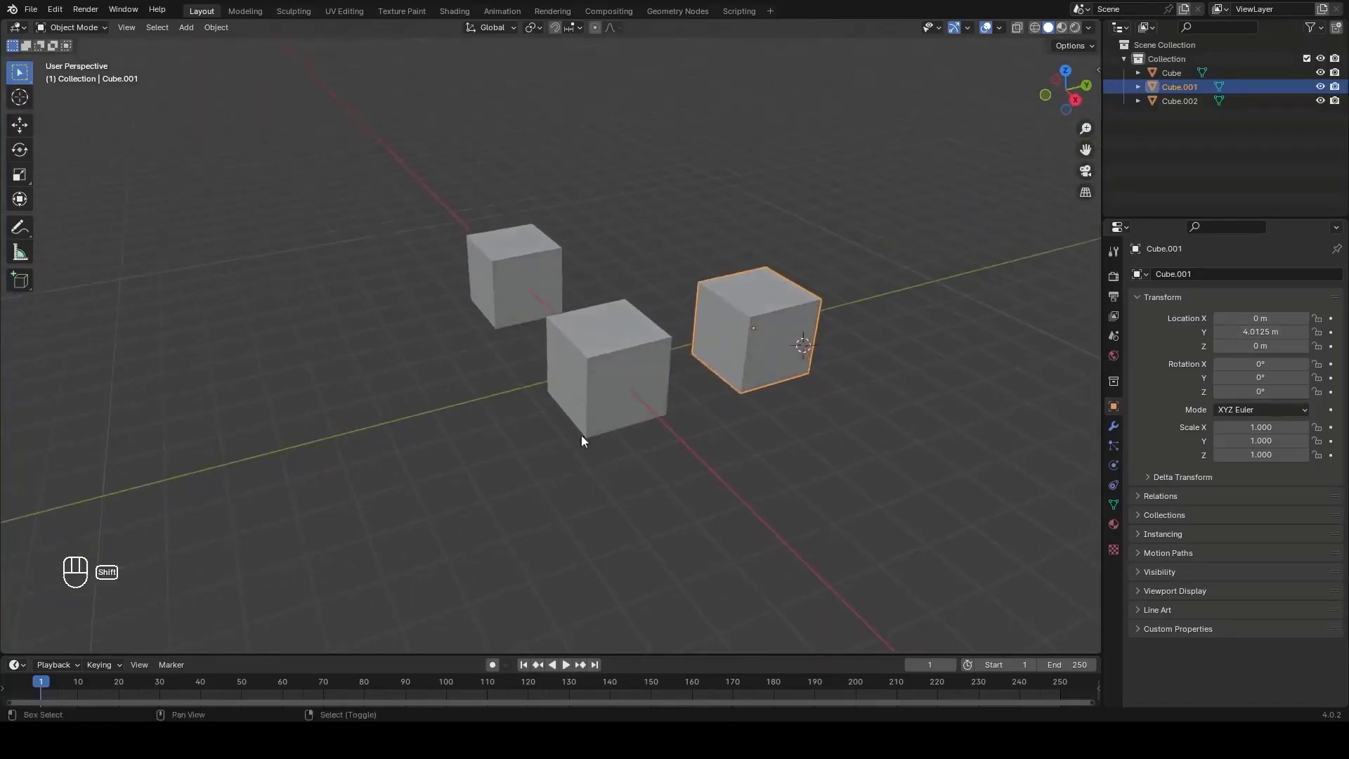
middle_click_drag(581, 440, 614, 421, "shift")
left_click(571, 361)
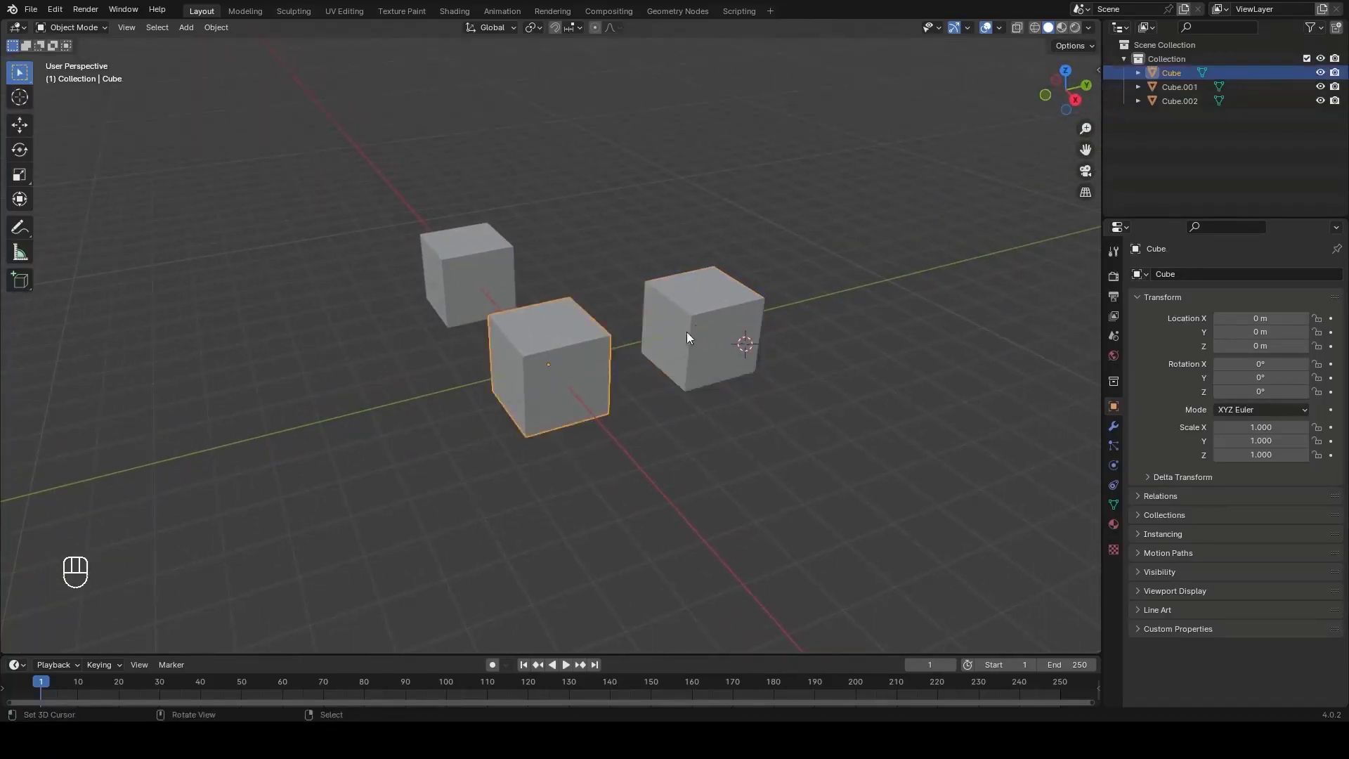
left_click(705, 320)
left_click(560, 379)
key("g")
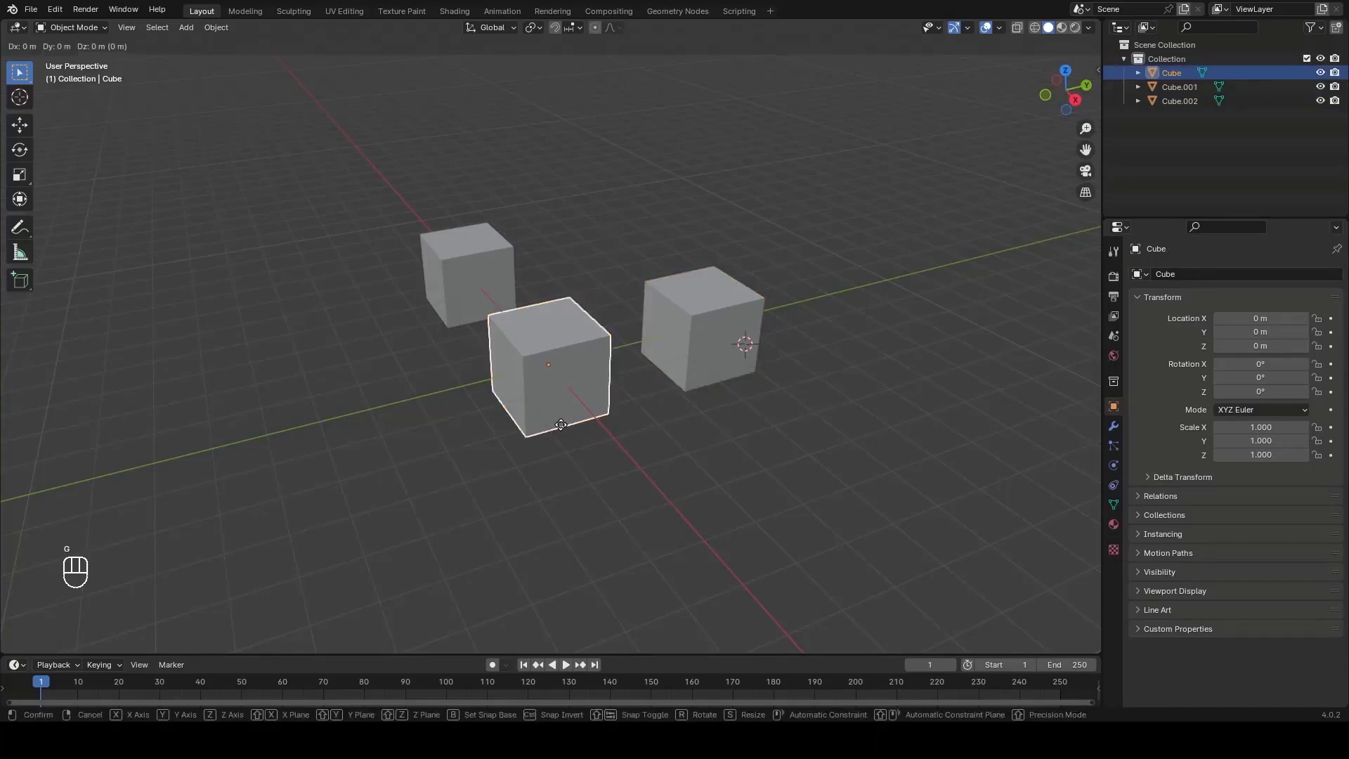
left_click(560, 424)
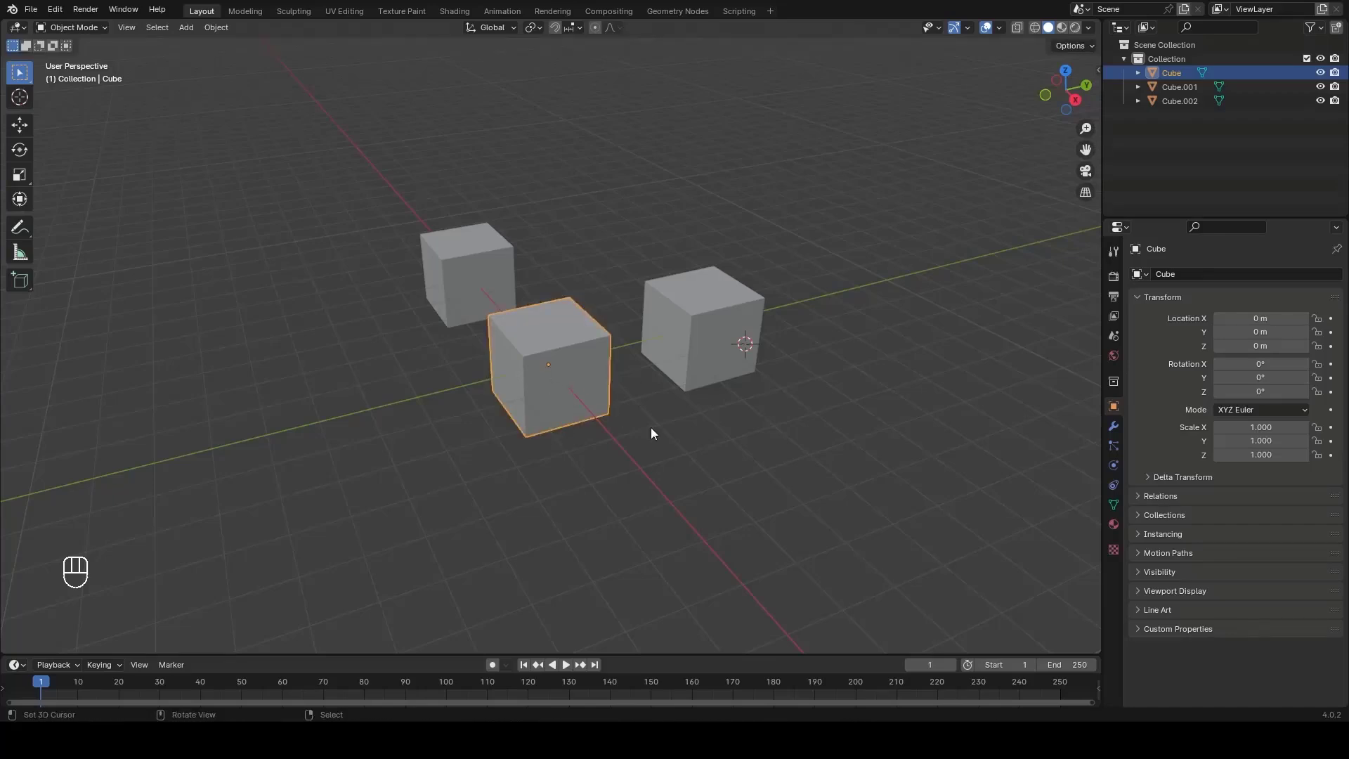
Try rotating the original cube about -34° around Z and the Y-axis copy around its own origin, and undo both rotations.
left_click(19, 149)
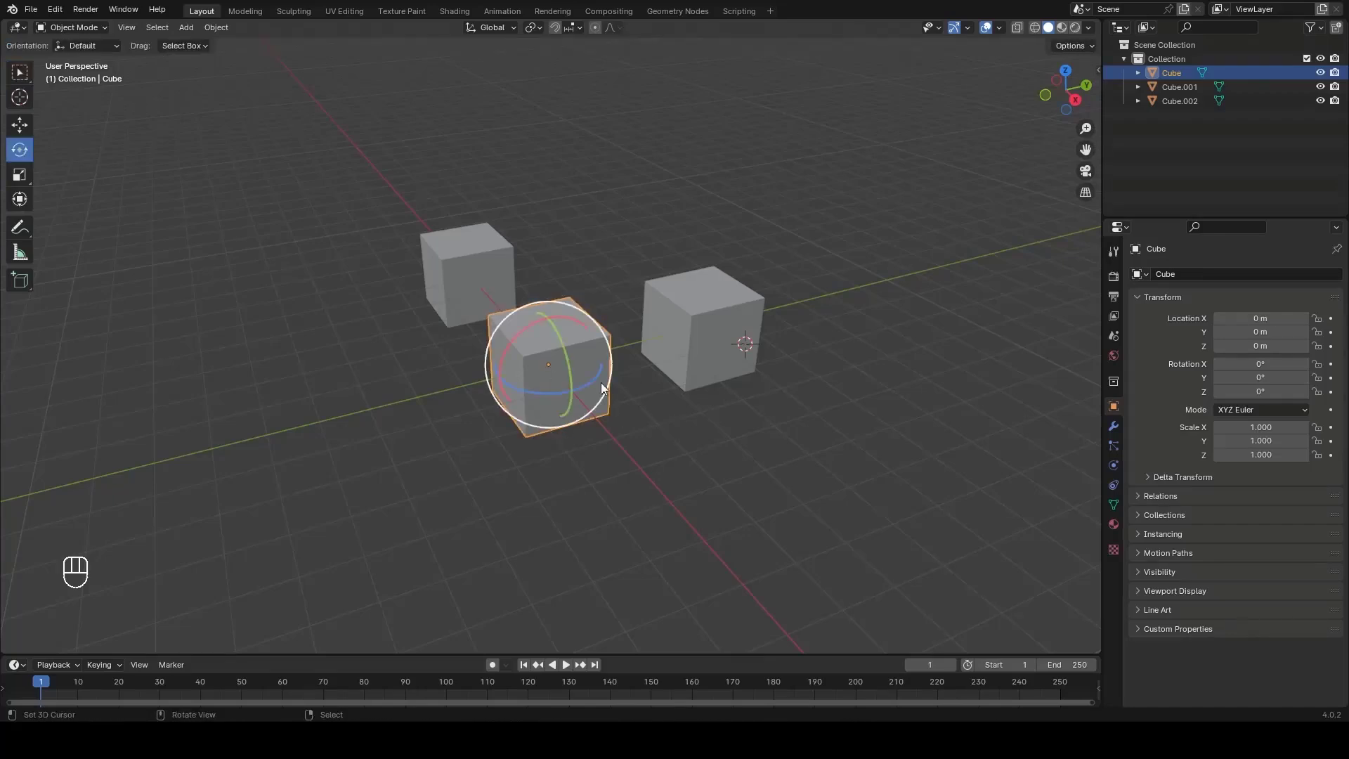
left_click_drag(582, 369, 589, 412)
key("ctrl+z")
left_click_drag(597, 373, 570, 390)
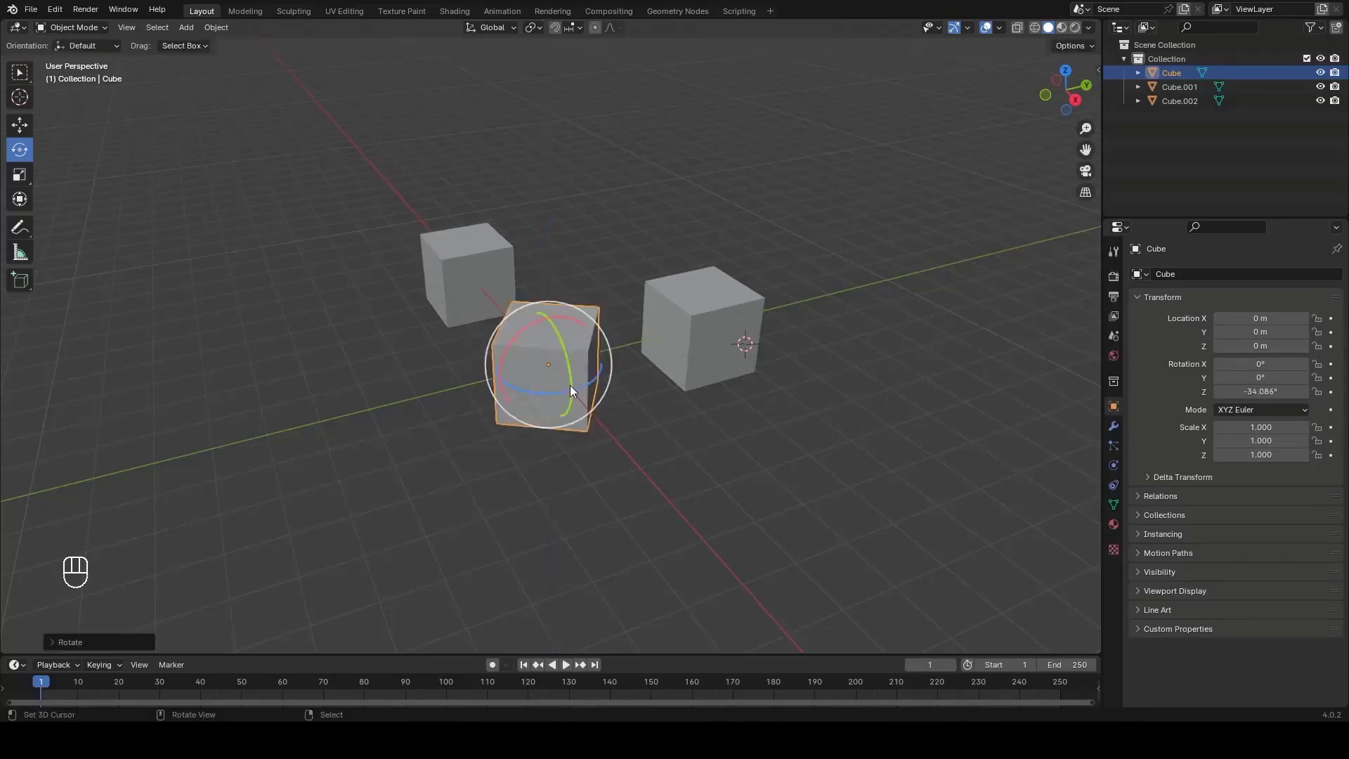
left_click(705, 338)
left_click_drag(751, 350, 714, 356)
key("ctrl+z")
key("ctrl+z")
key("ctrl+z")
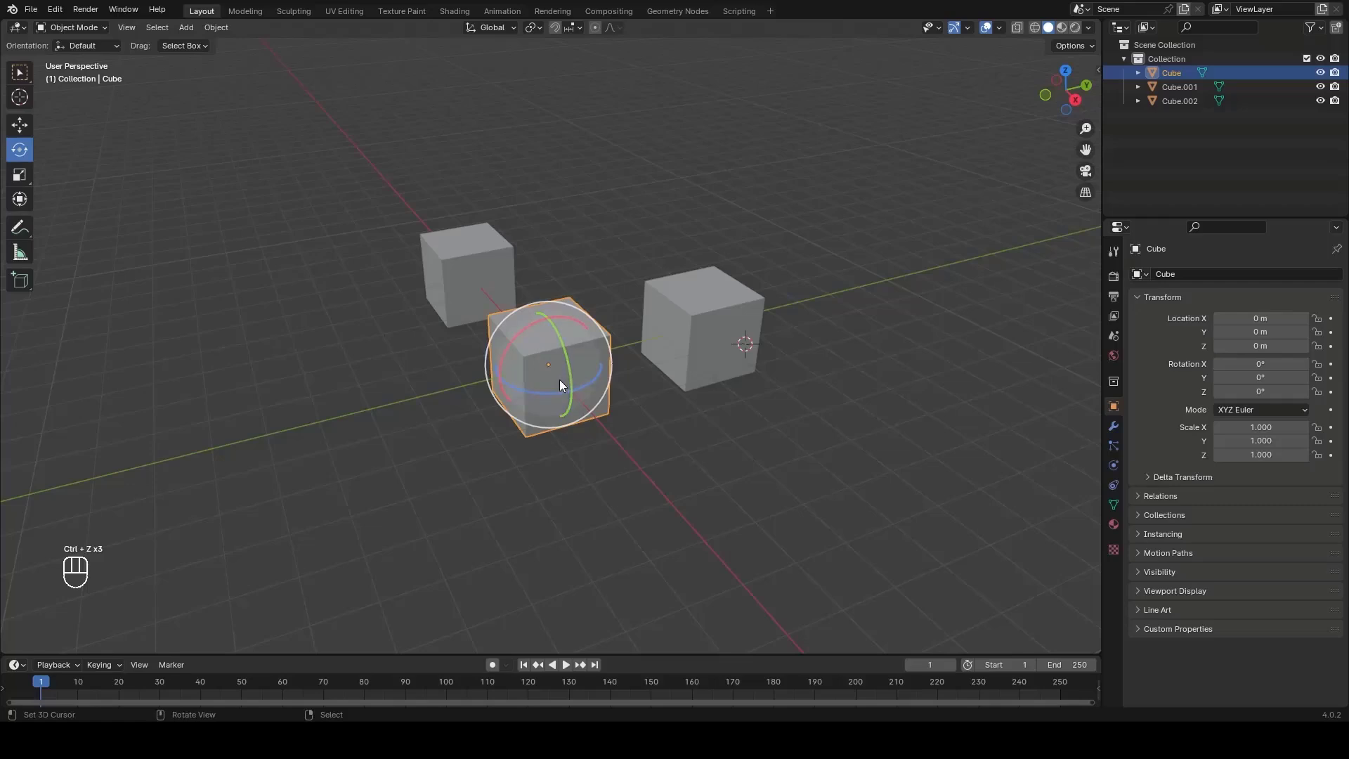
Move the original cube along the Y axis to about -4.37 m and snap the 3D cursor to the world origin.
left_click(19, 125)
left_click_drag(616, 351, 405, 395)
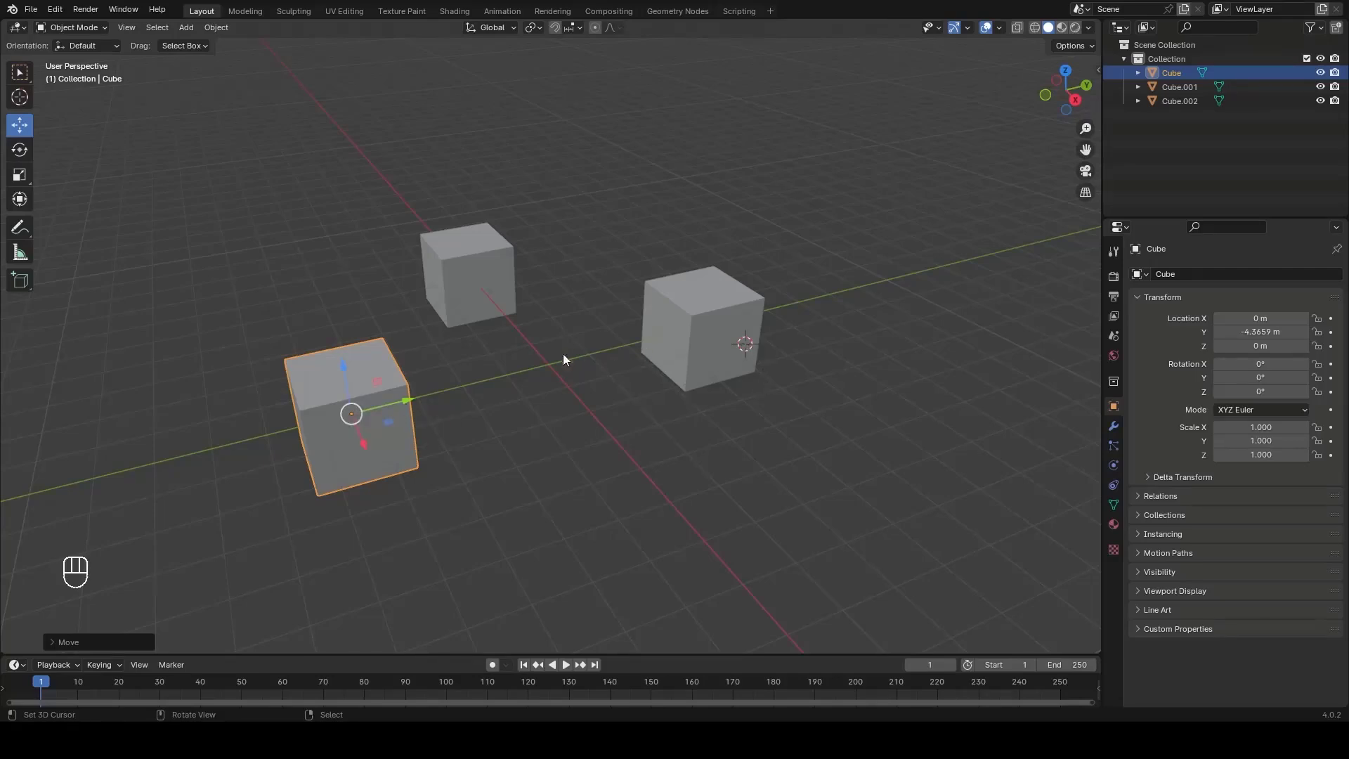
key("shift+s")
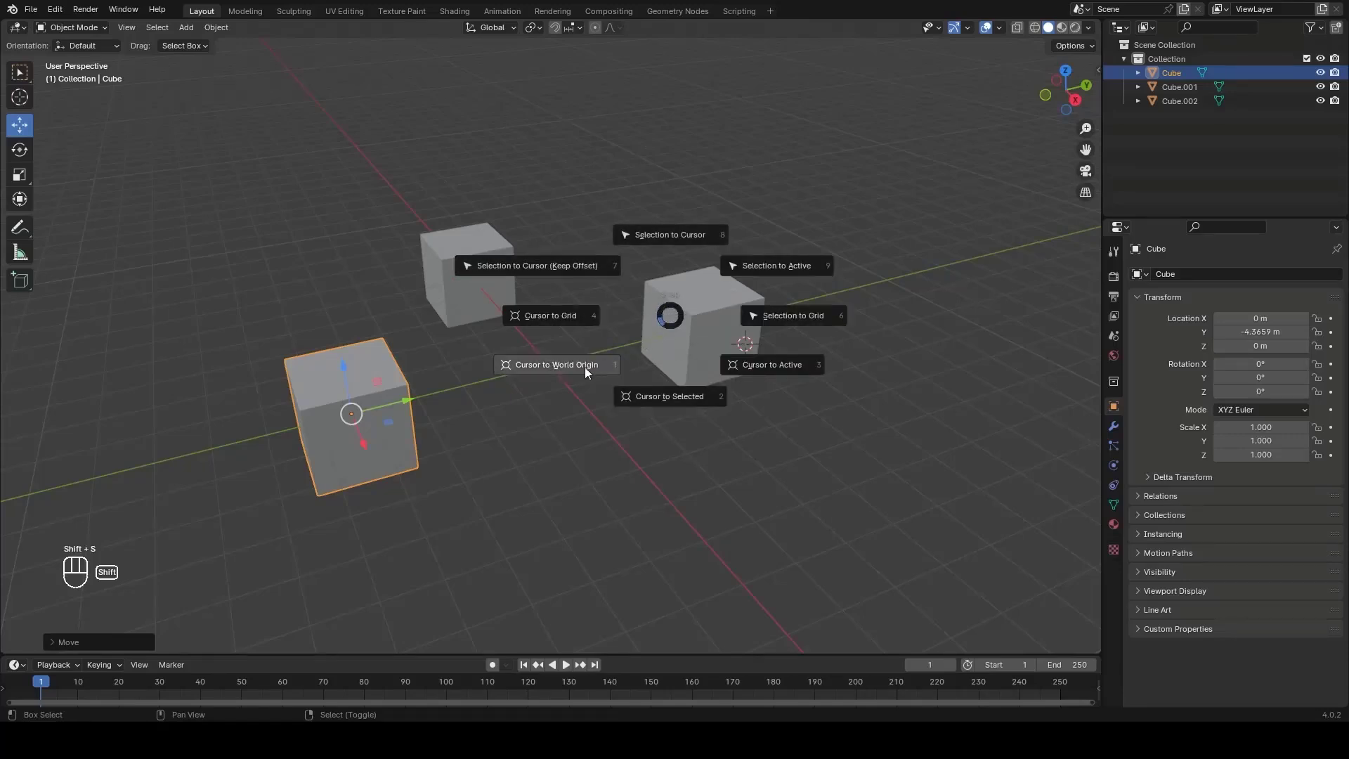
left_click(550, 368)
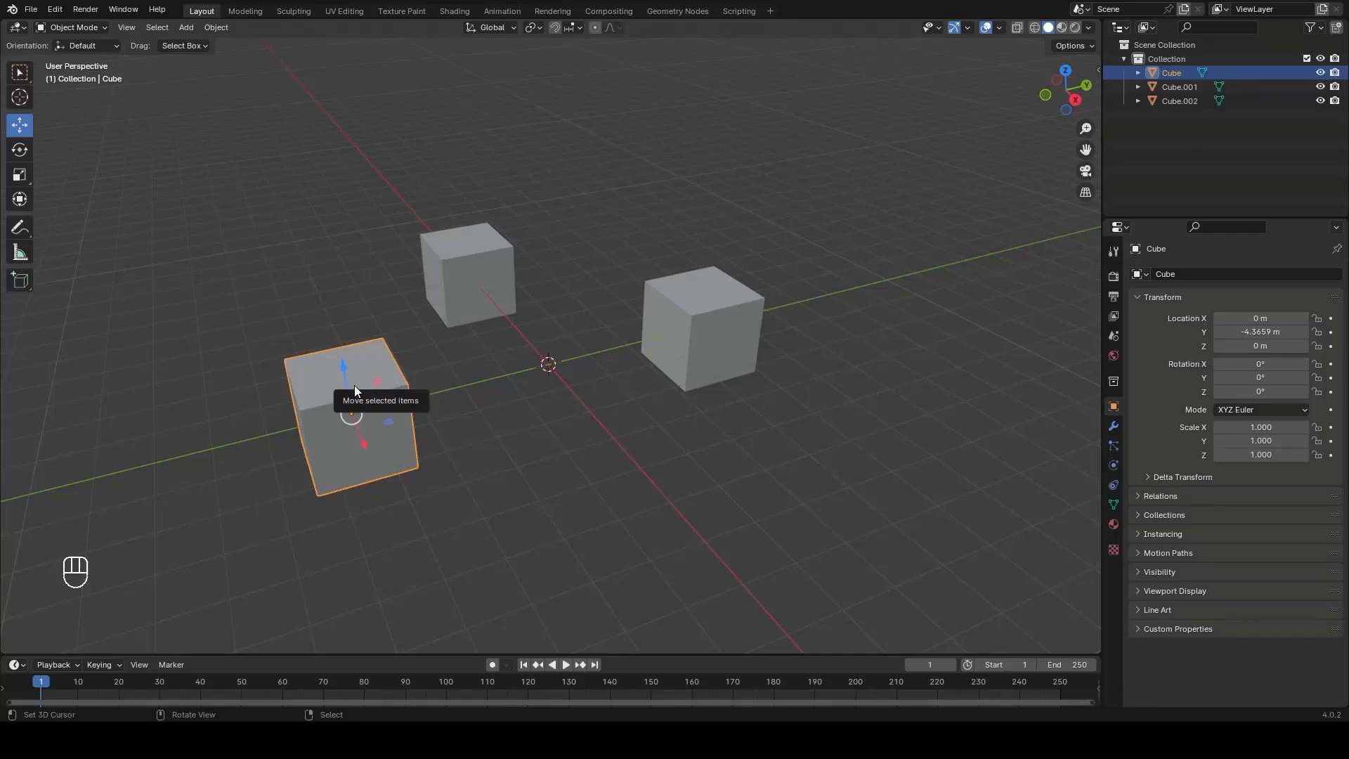
Snap the original cube to the 3D cursor and move it back out along the Y axis to about -4.64 m.
key("shift+s")
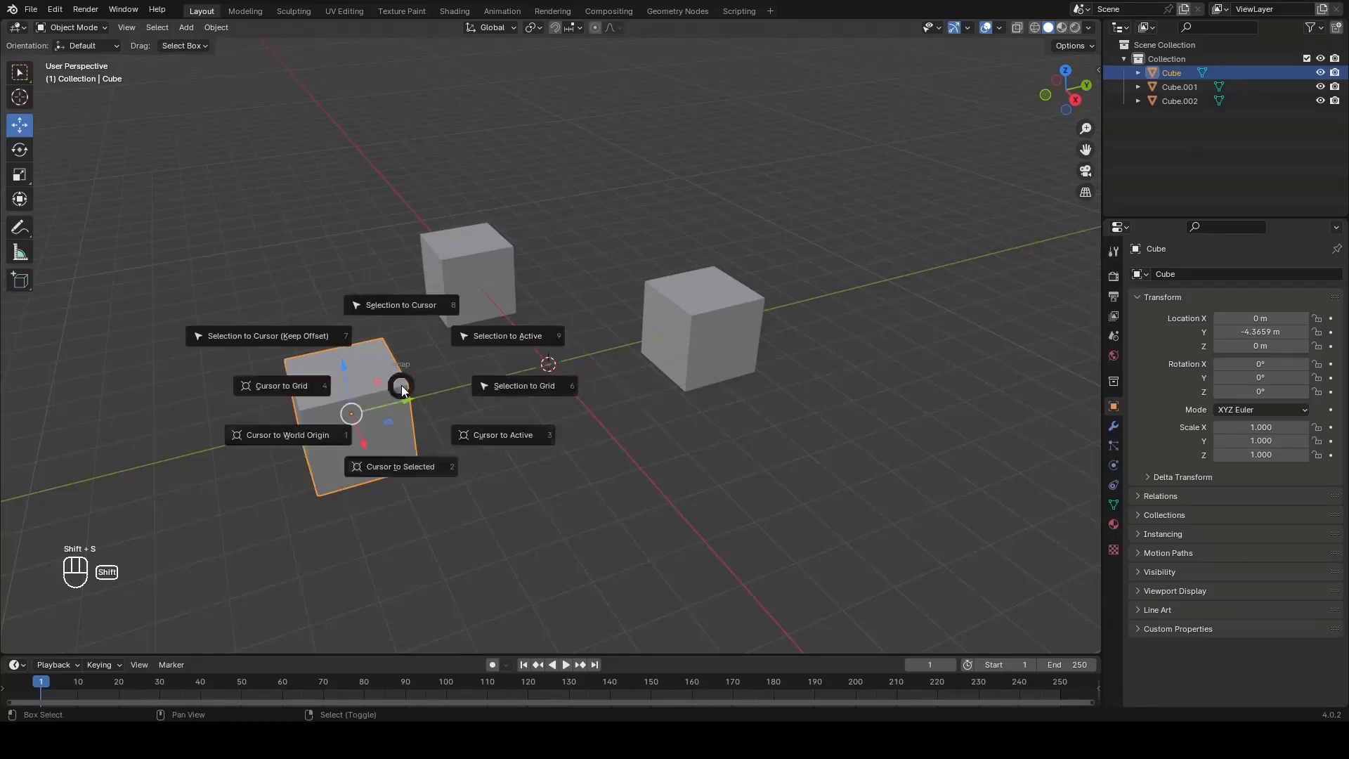
left_click(389, 307)
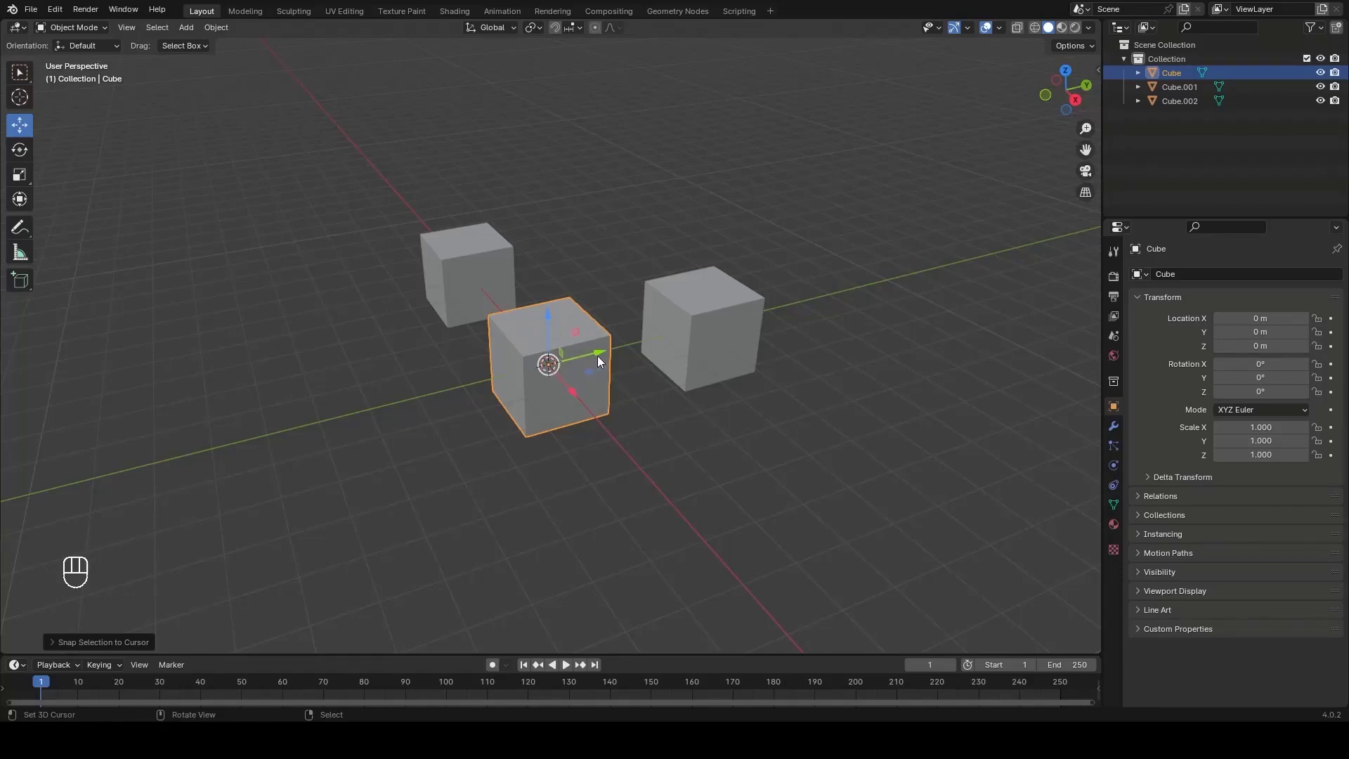
left_click_drag(598, 356, 382, 386)
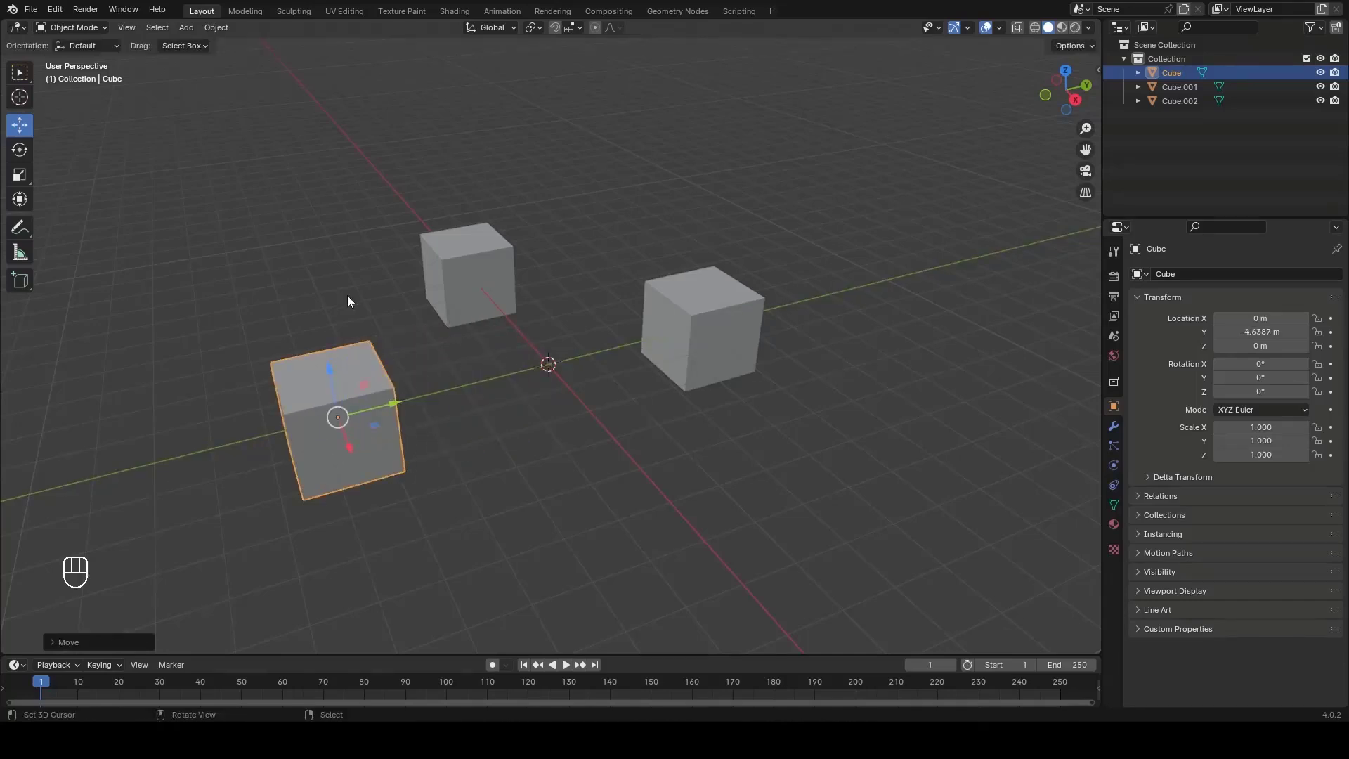
Set the original cube's origin to the 3D cursor.
left_click(218, 28)
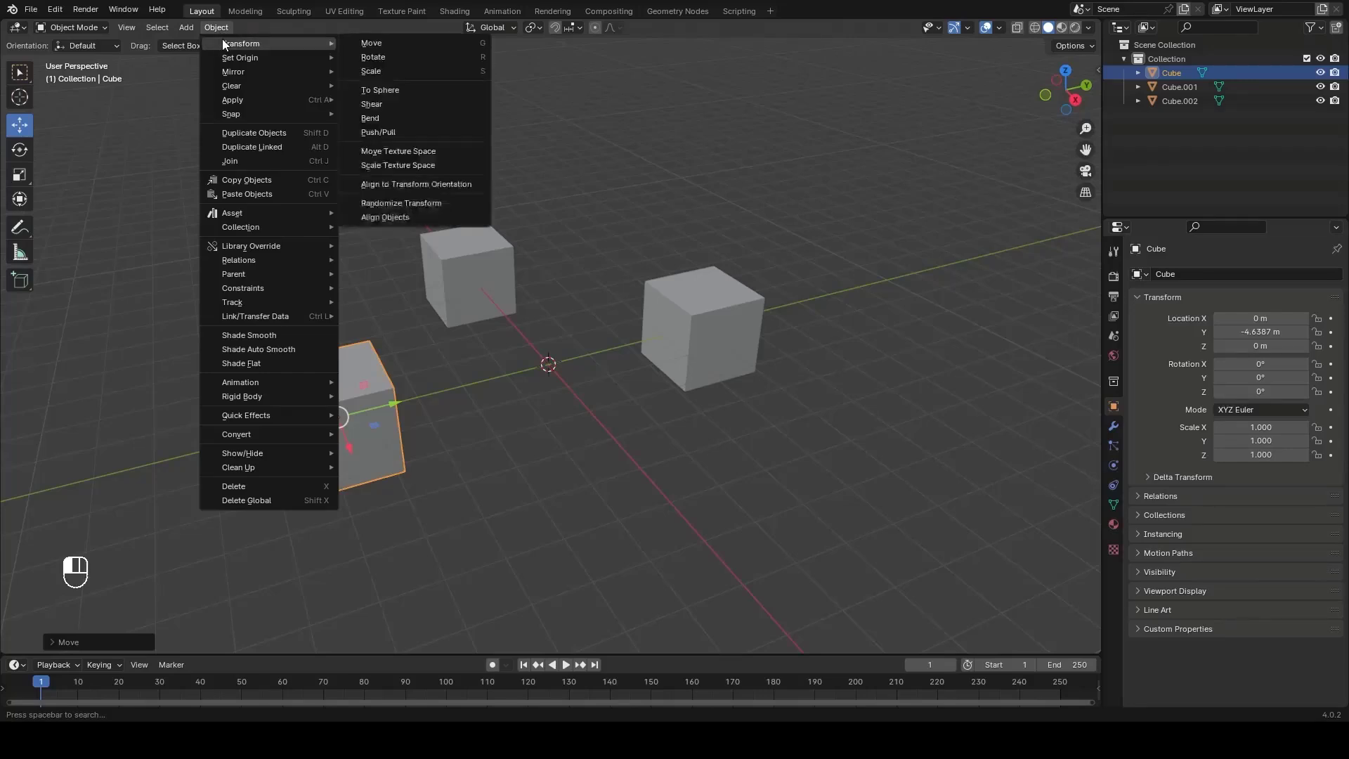
mouse_move(229, 56)
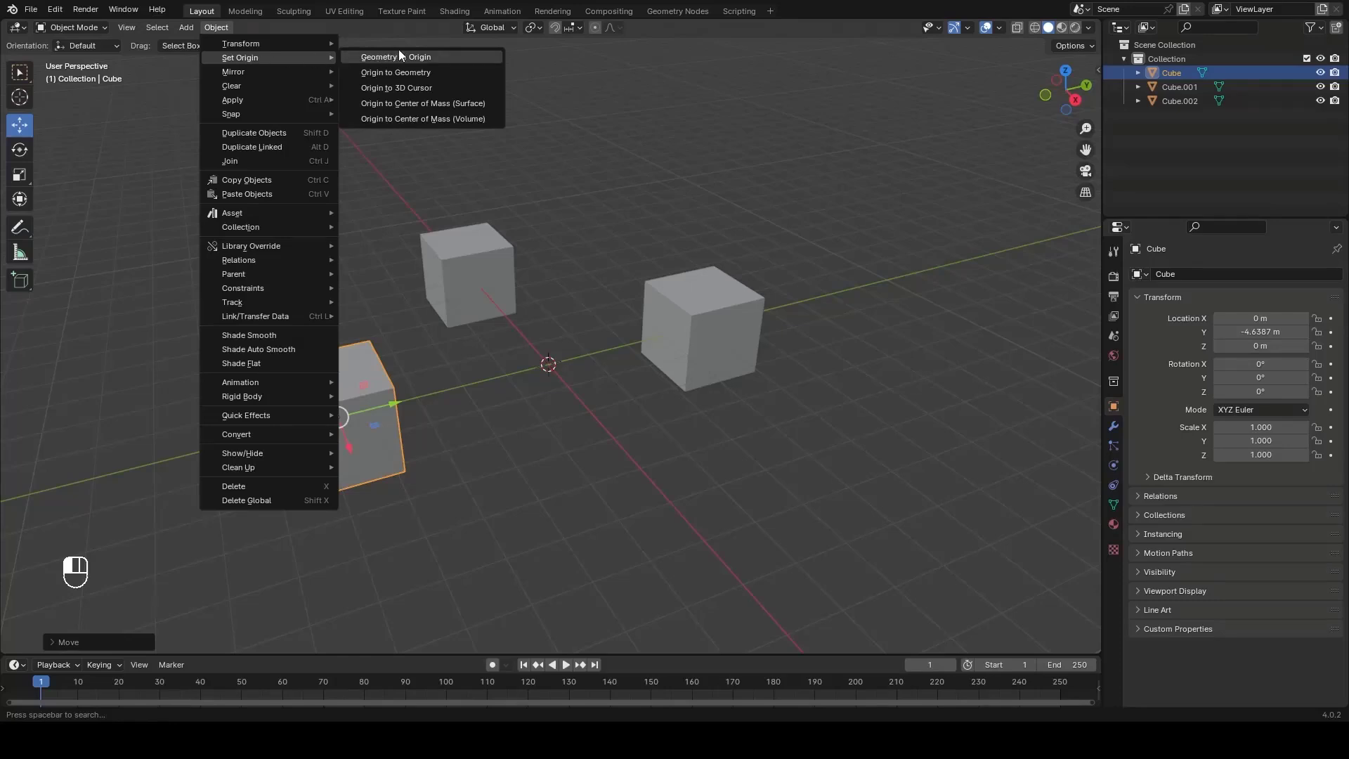
left_click(403, 88)
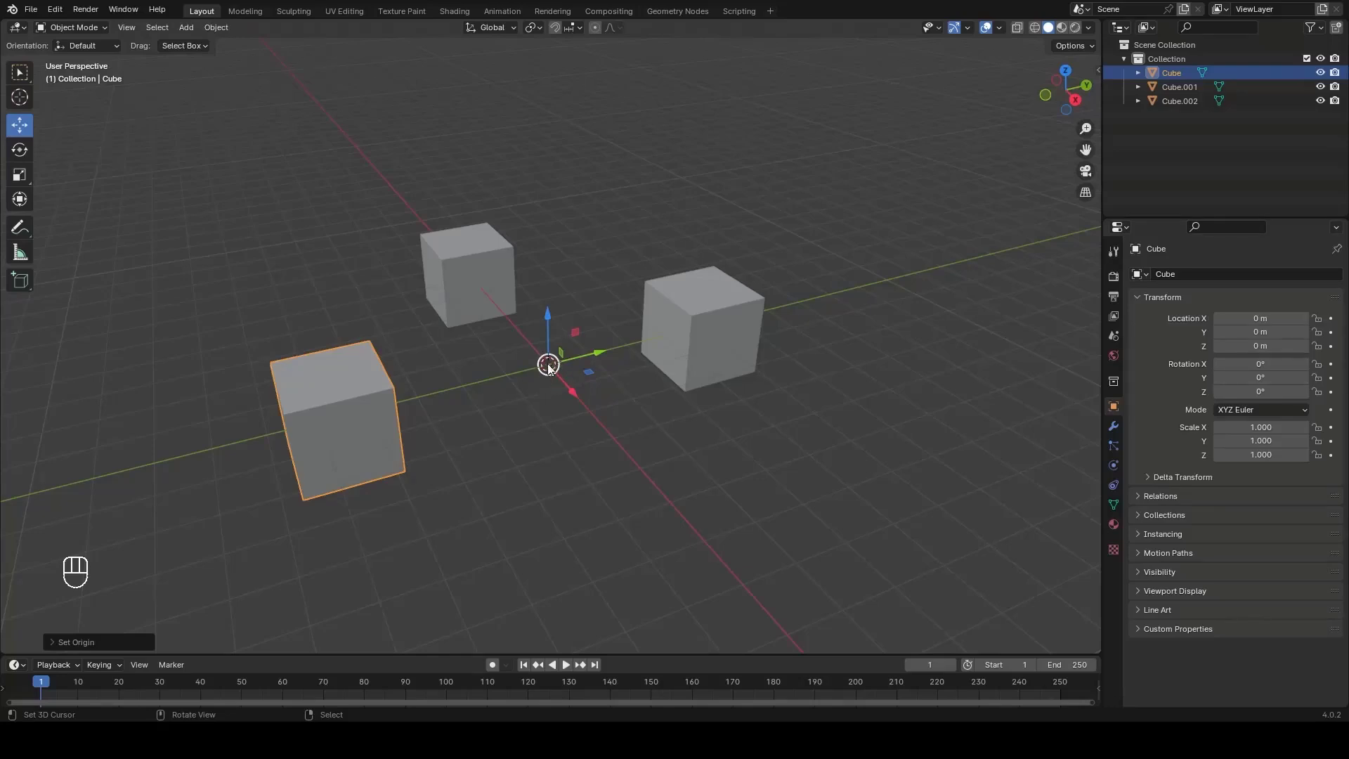
Place the 3D cursor at several free spots, snap it to the world origin, and place it between the two far cubes.
left_click(642, 406)
left_click(744, 415)
left_click(683, 426)
key("shift+s")
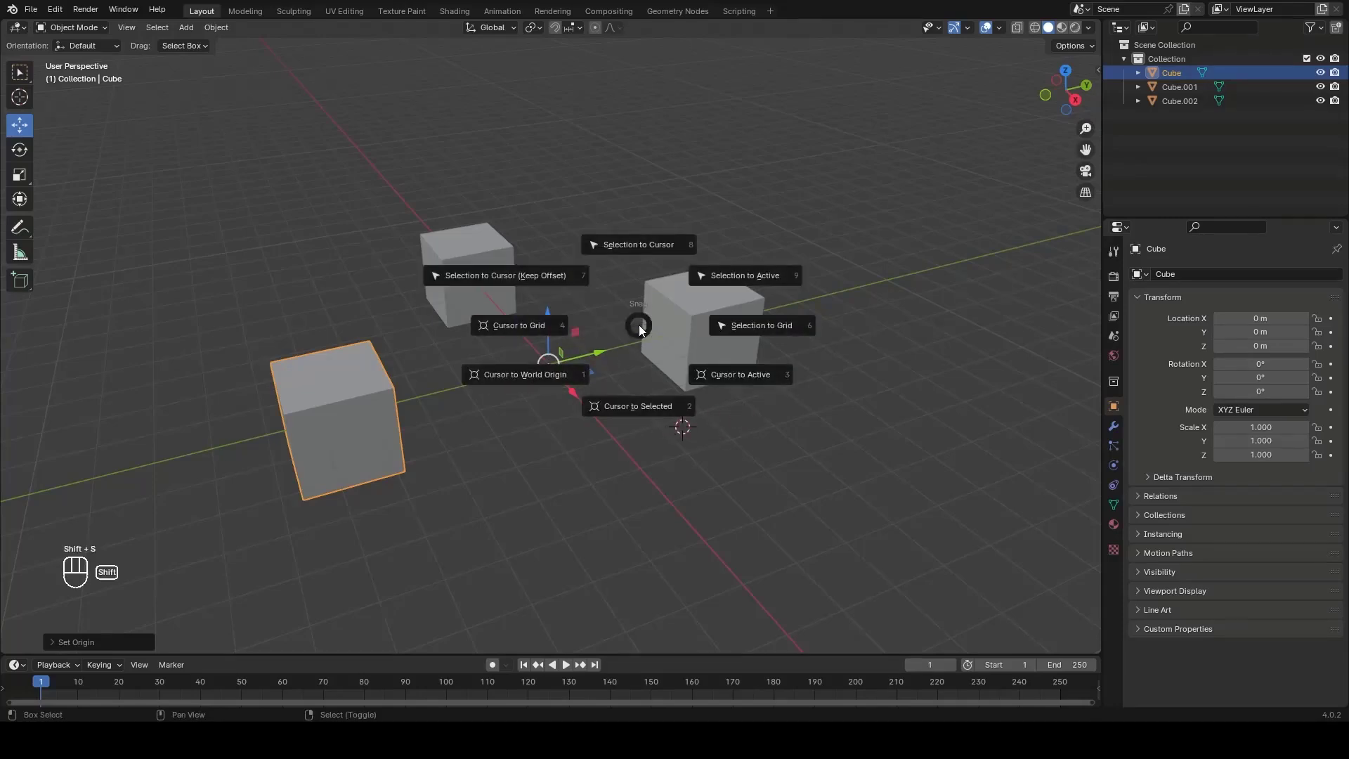
left_click(560, 375)
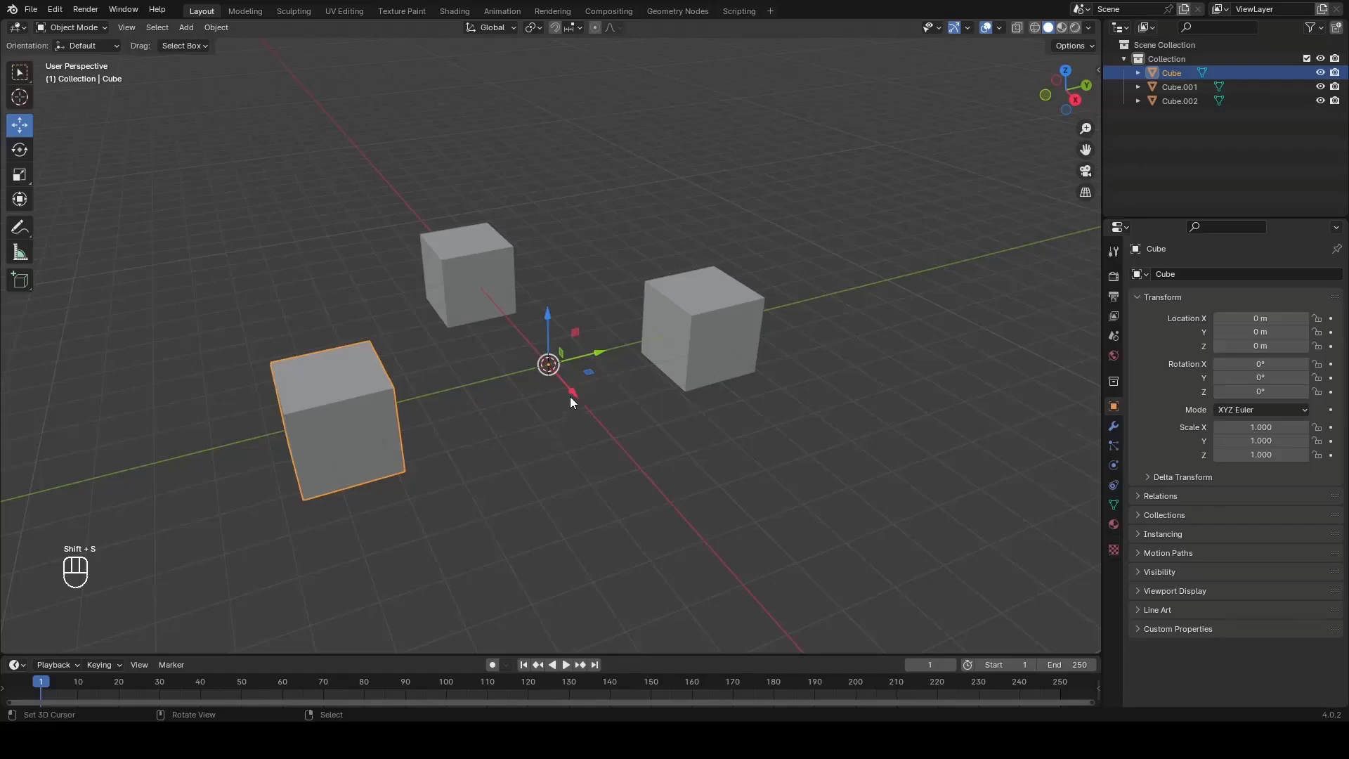
left_click(613, 255)
Try rotating the original cube around the Z axis about its shifted origin, and cancel the rotation.
key("r")
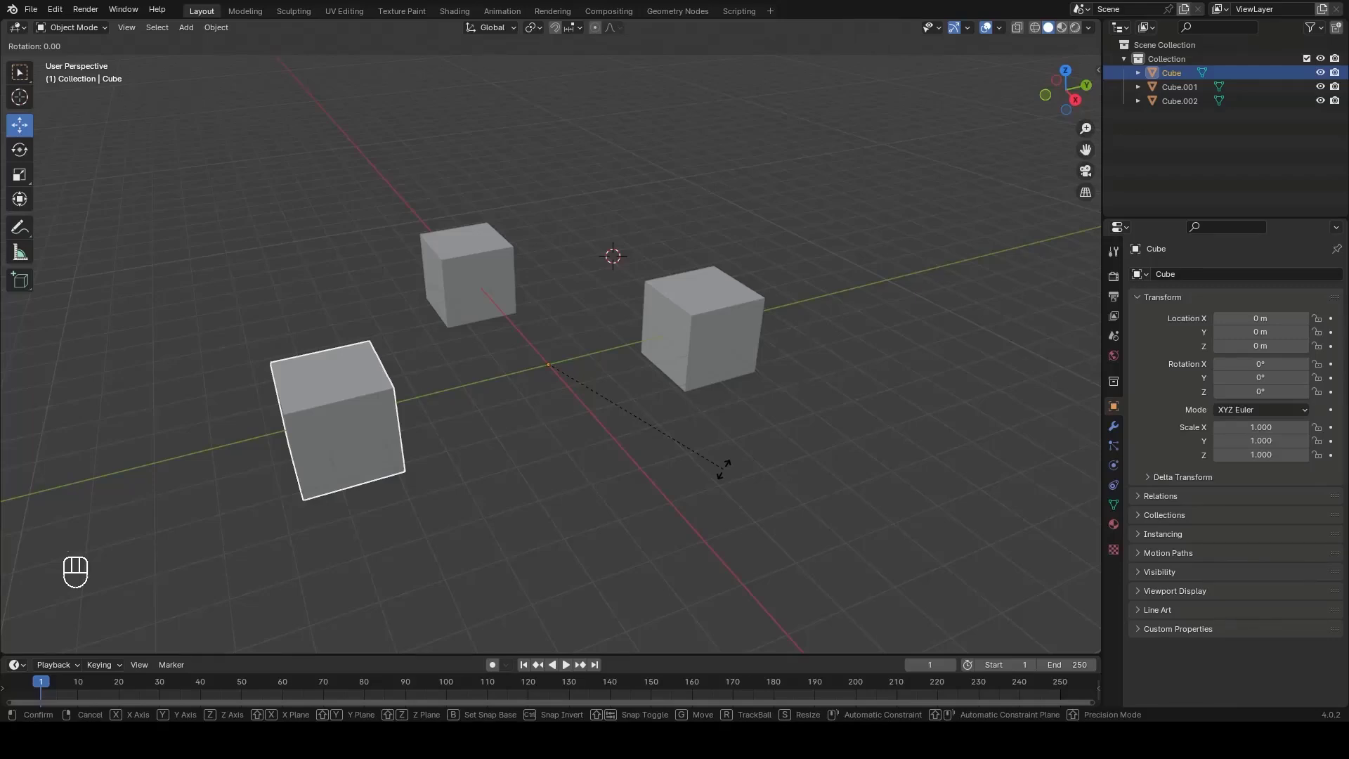
key("z")
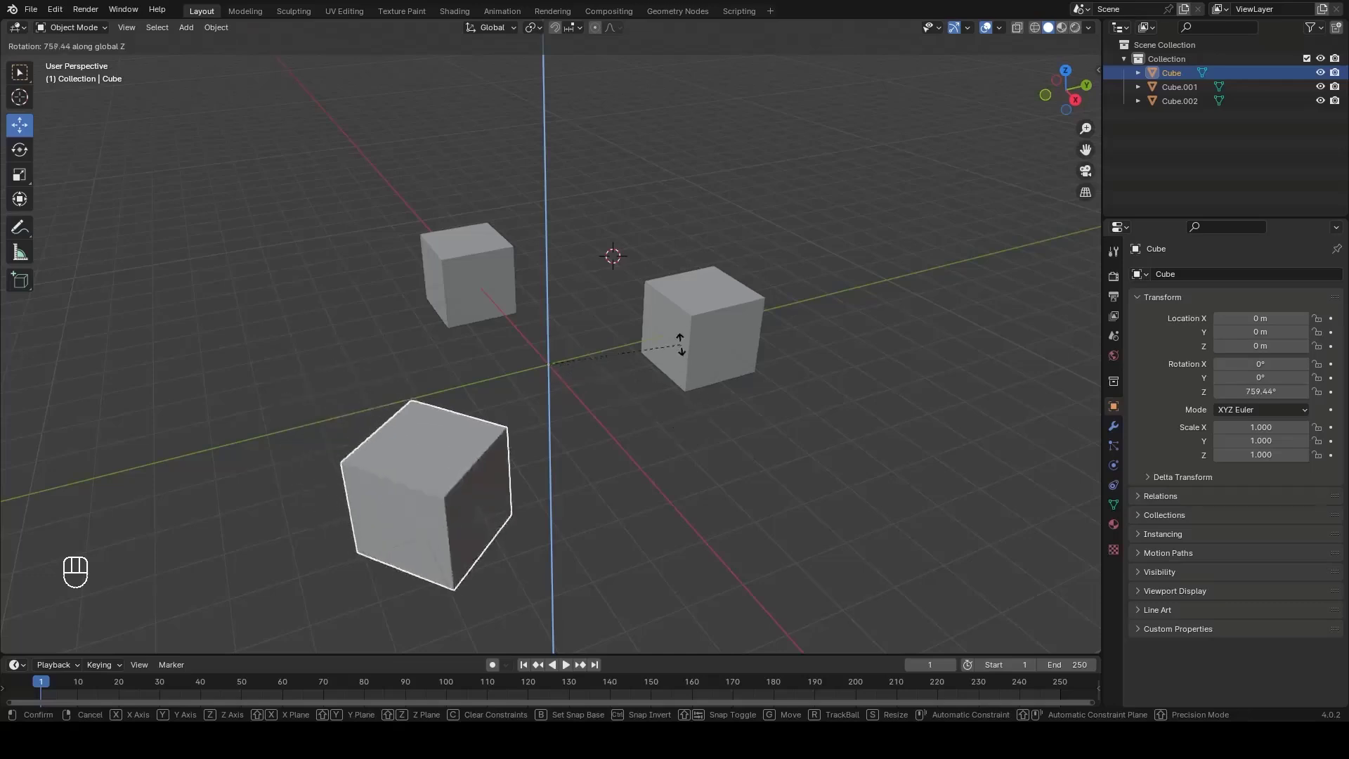
right_click(669, 322)
Try rotating the duplicate cube on the positive Y axis around the Z axis about its own origin, and cancel the rotation.
left_click(726, 330)
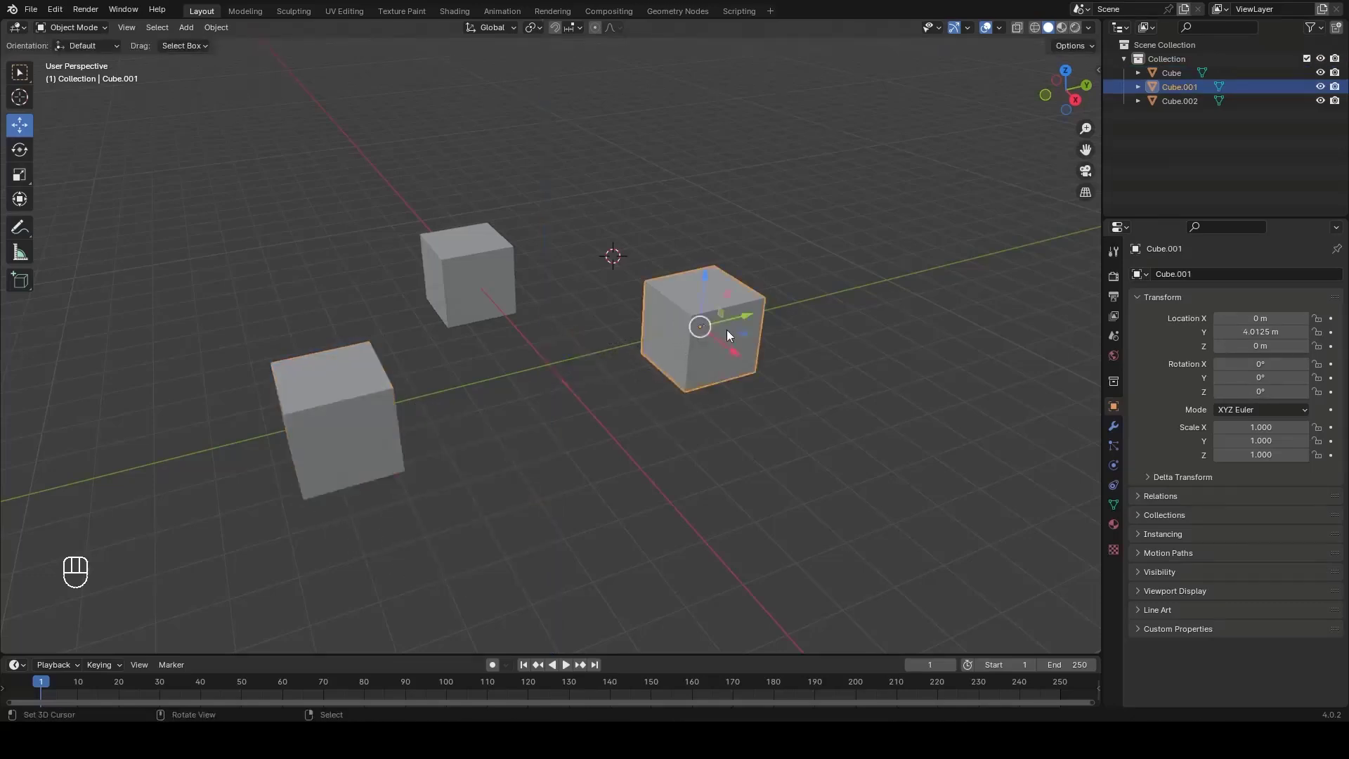
key("r")
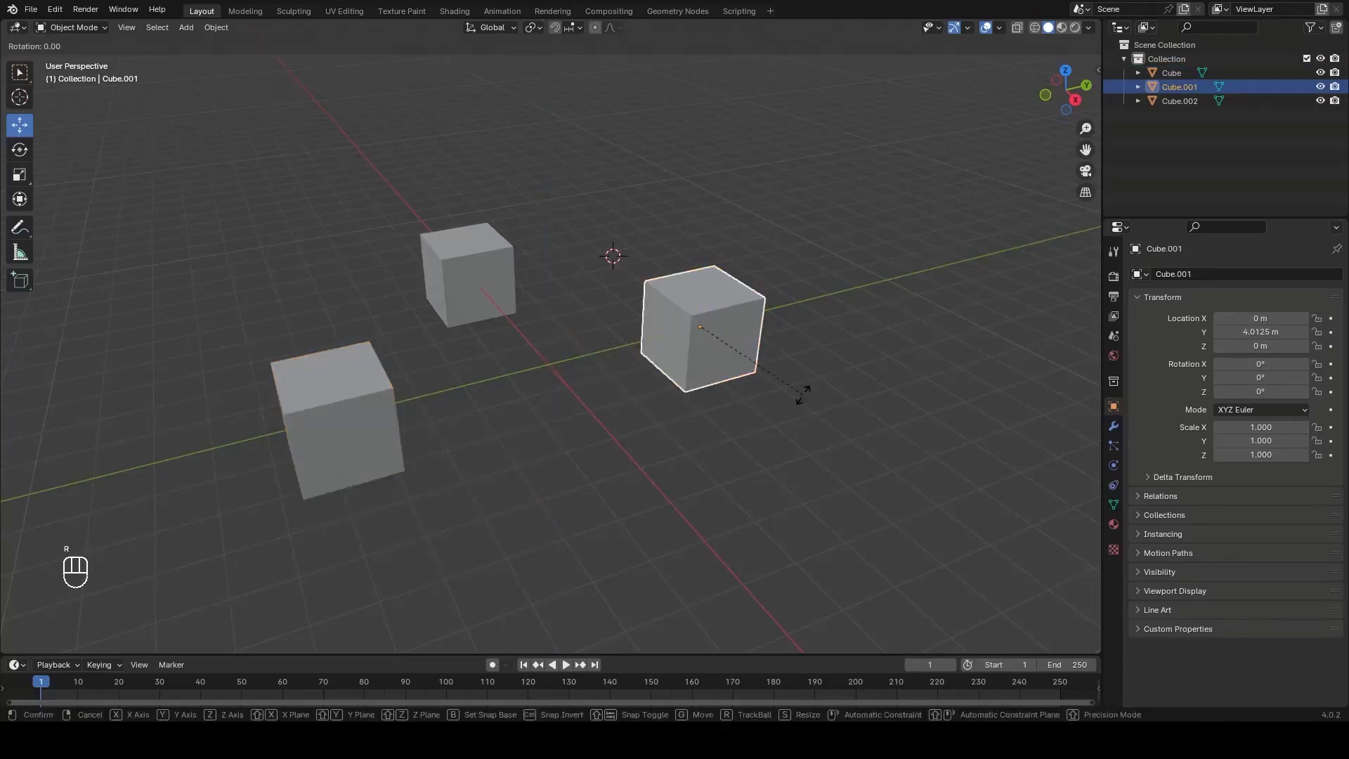
key("z")
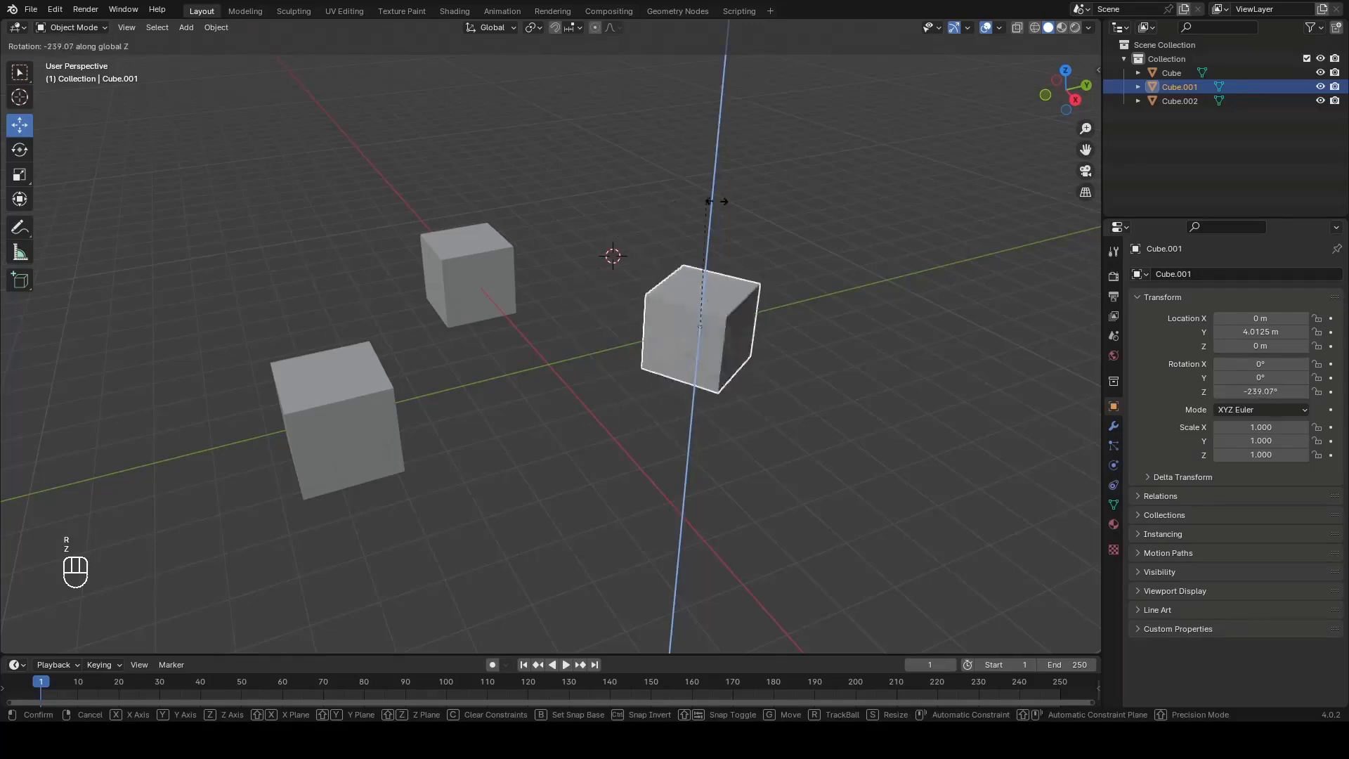
right_click(701, 380)
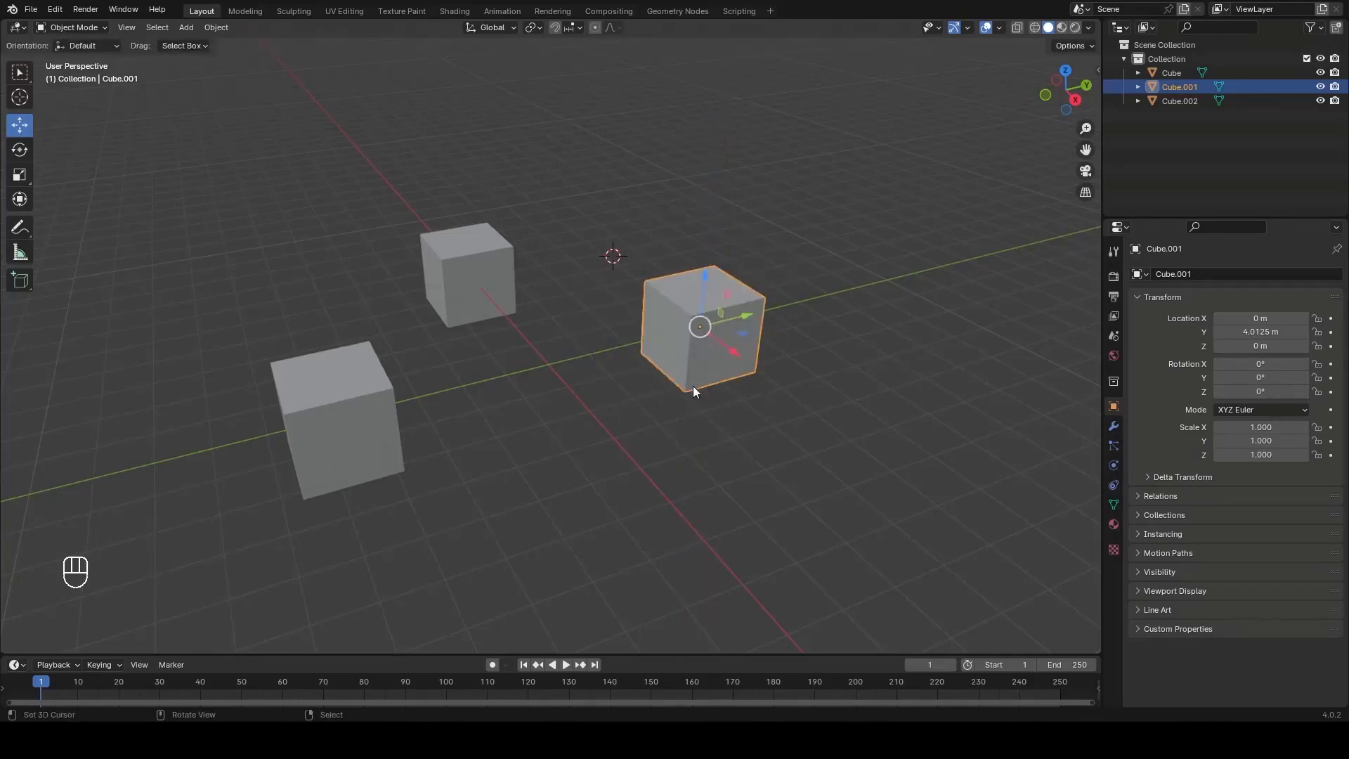
Delete the two duplicate cubes so that only the original cube remains.
left_click(326, 427)
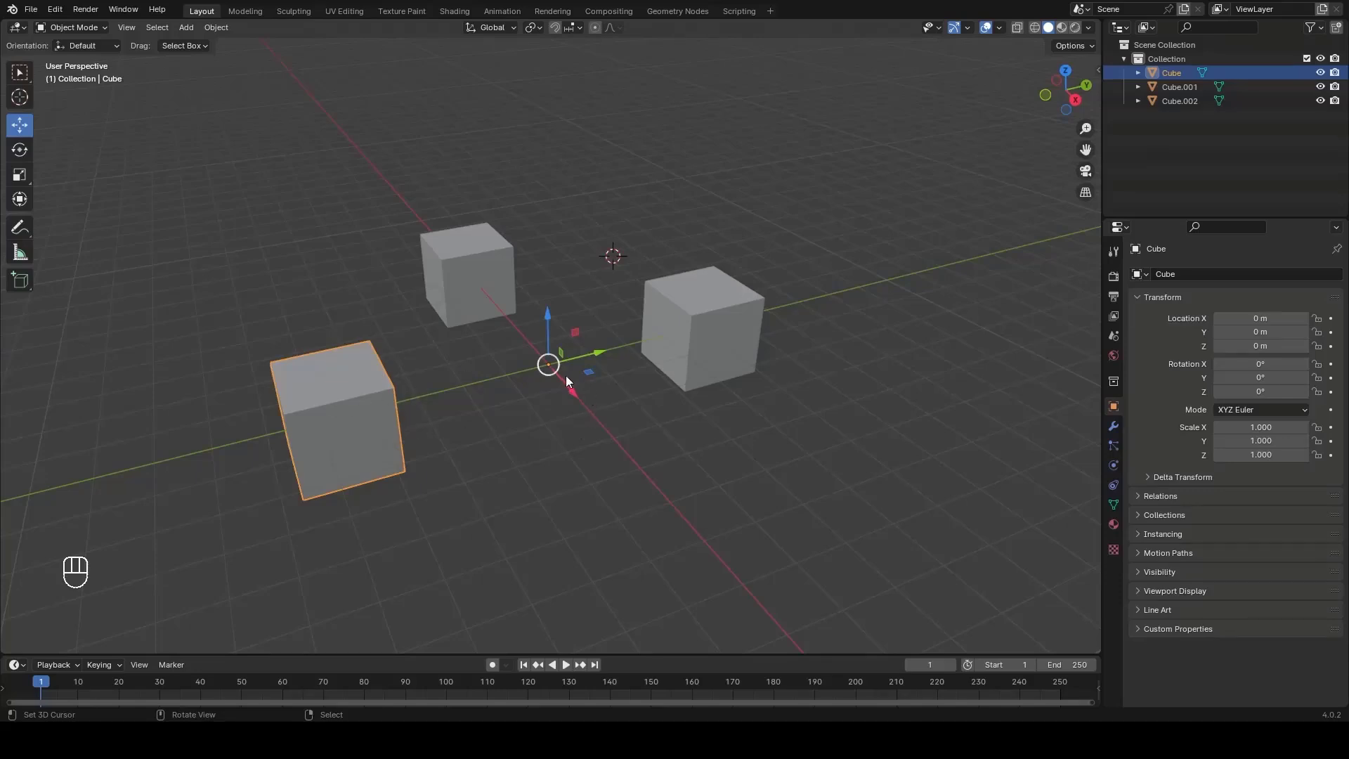
left_click(481, 283)
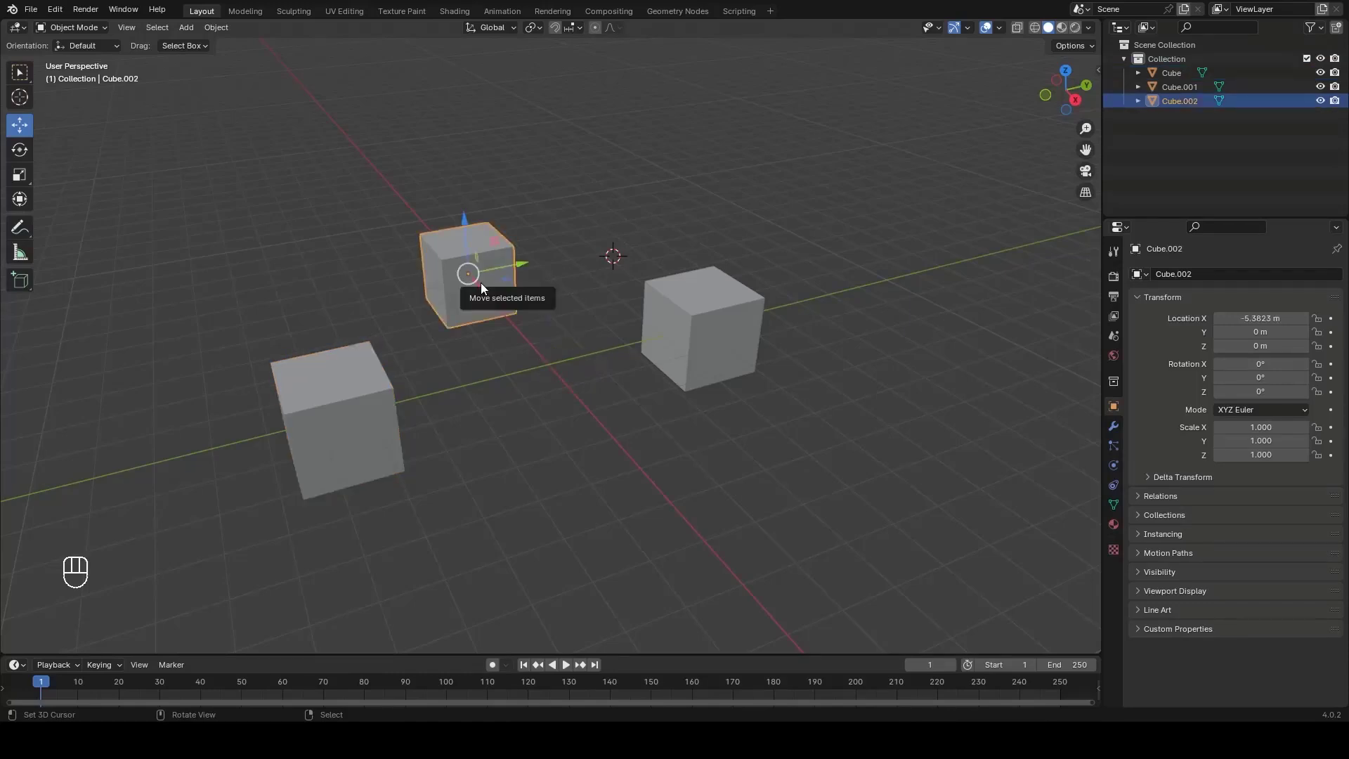
key("x")
key("x")
left_click(557, 293)
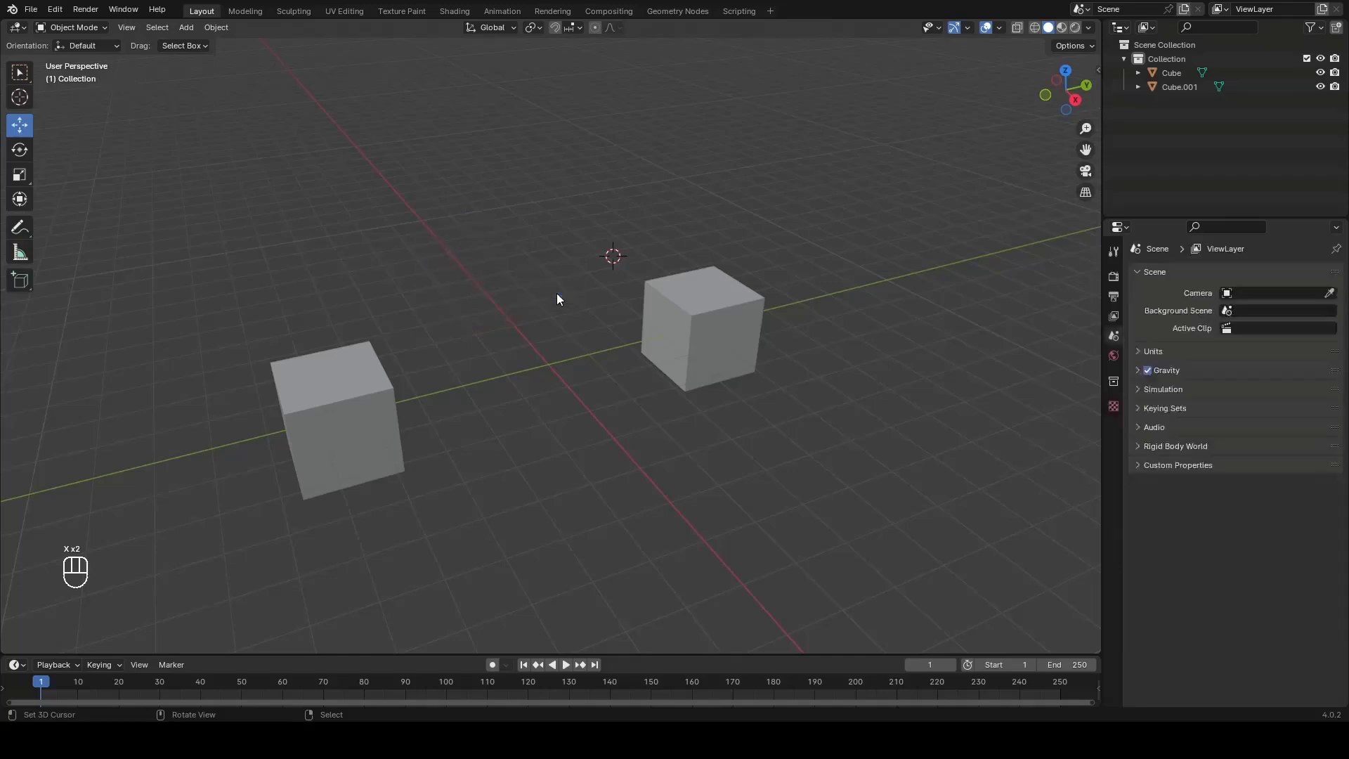
left_click(745, 319)
key("x")
left_click(745, 319)
Duplicate the original cube in place and rotate the copy about 89° around the Z axis.
left_click(398, 396)
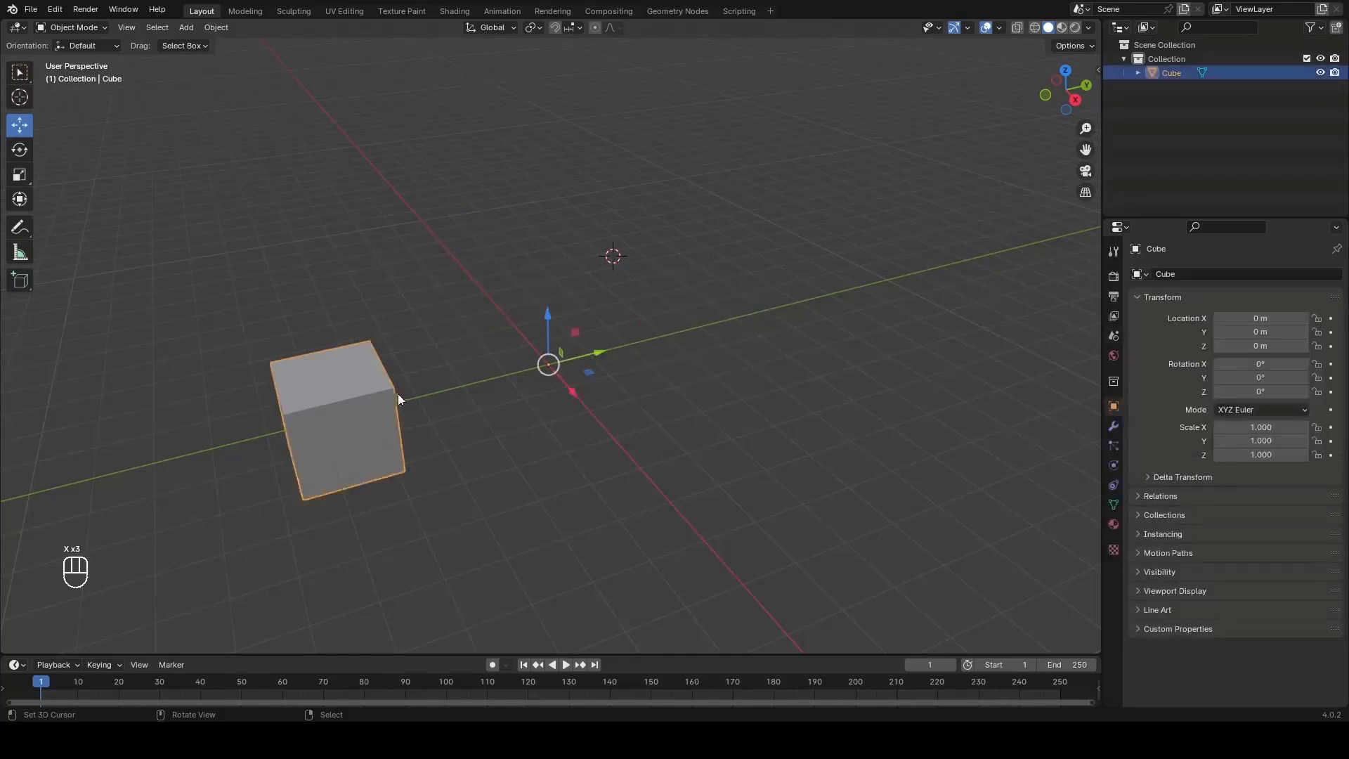
key("shift+d")
right_click(612, 427)
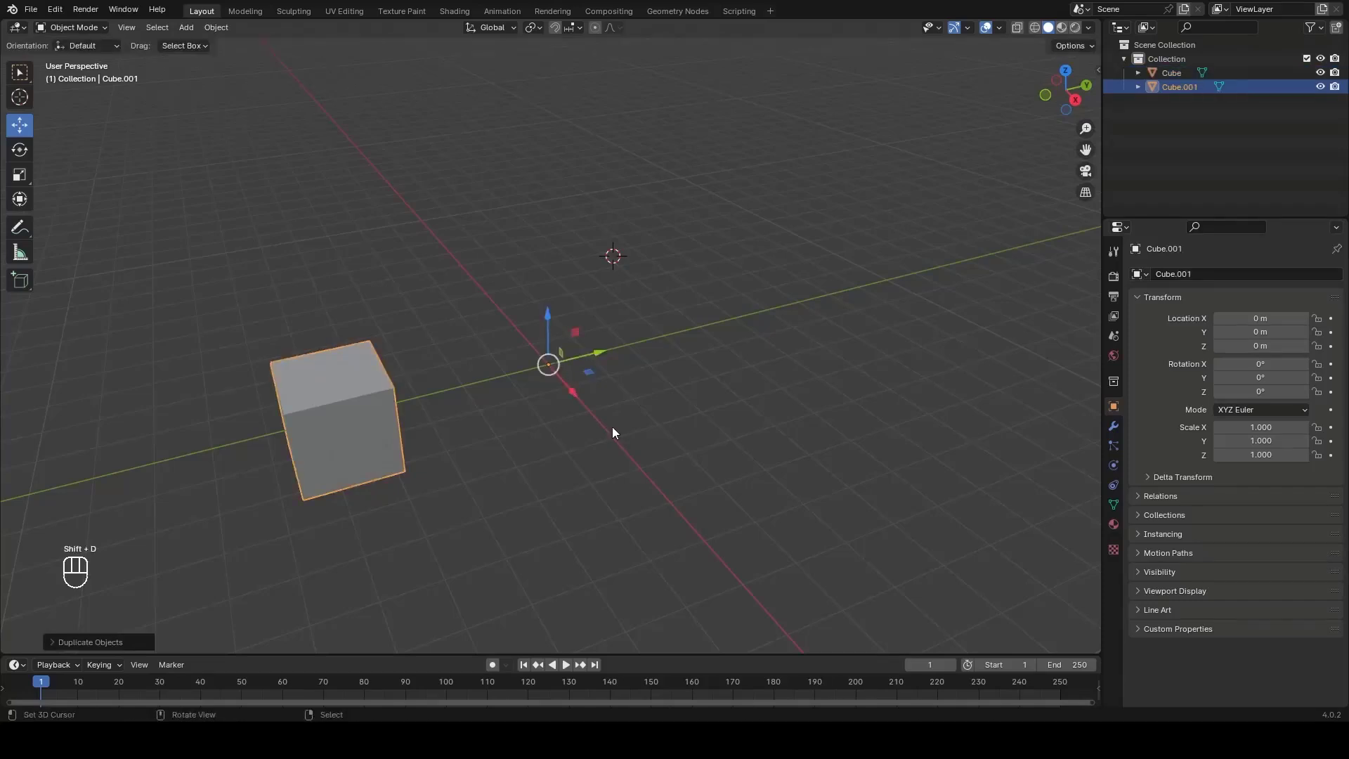
key("r")
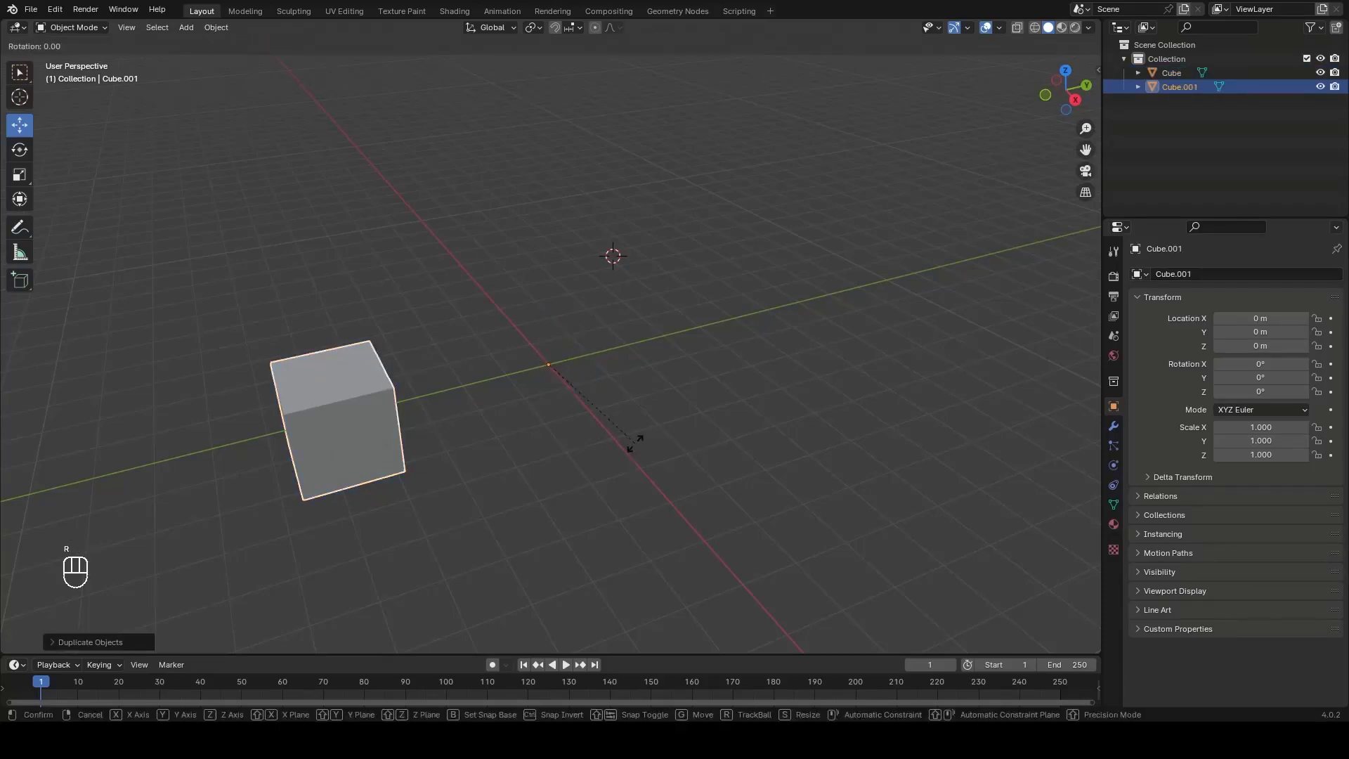
key("z")
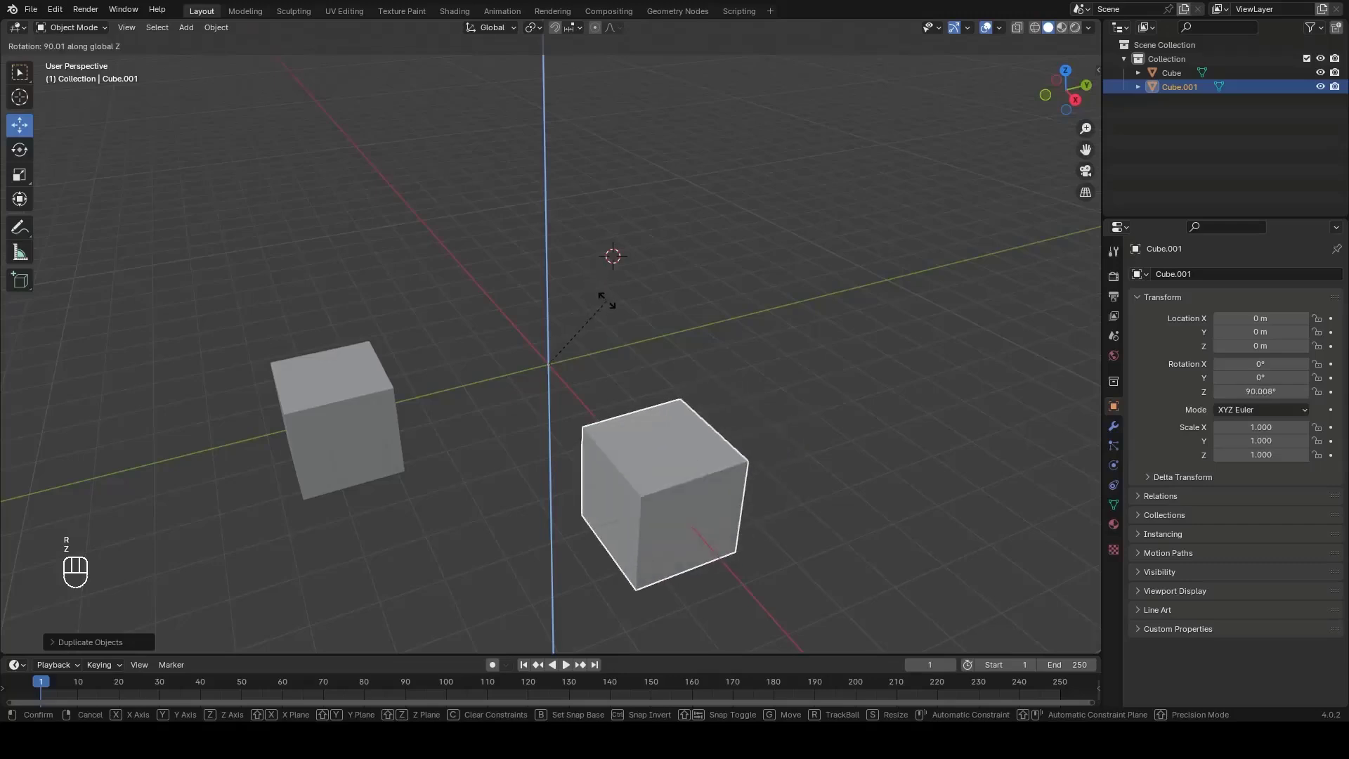
left_click(608, 307)
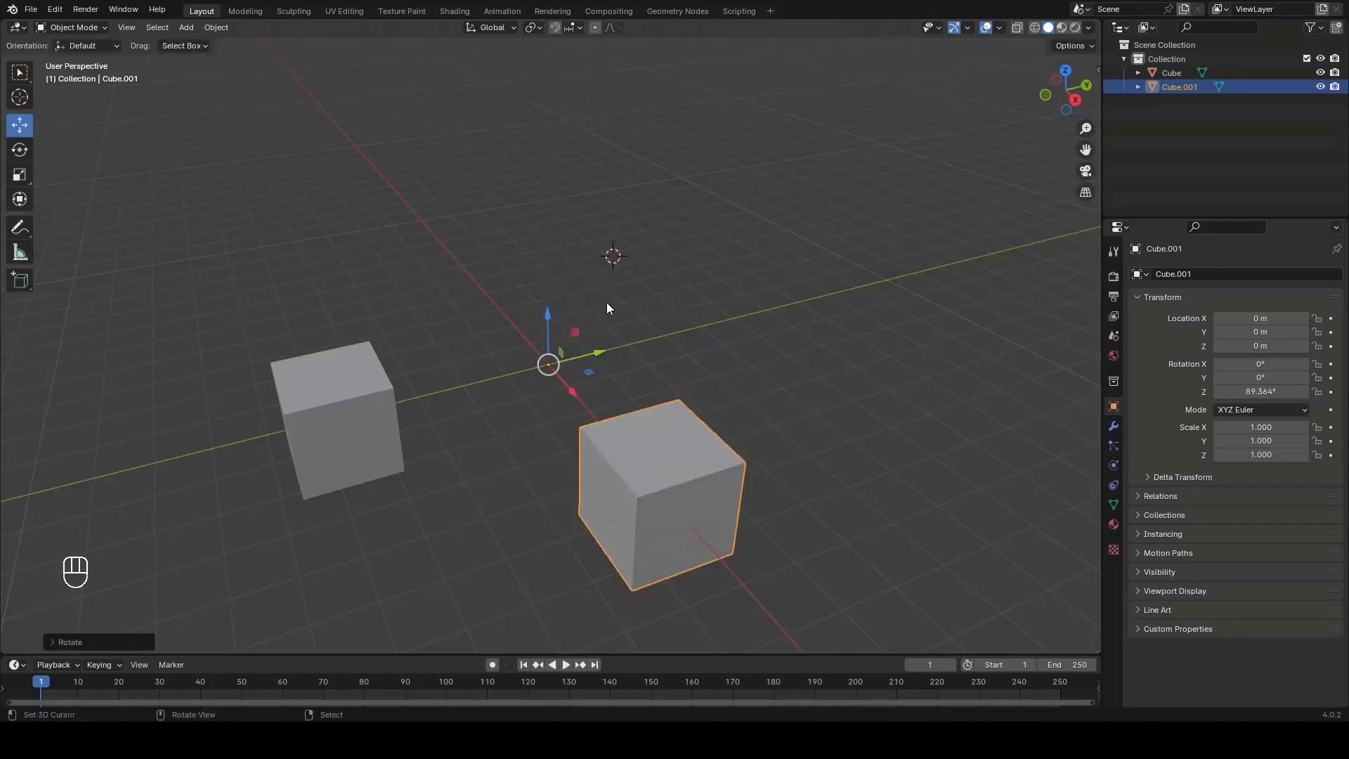
Duplicate the rotated copy in place and turn the new cube around Z to a rotation of about 184°.
key("shift")
key("shift+d")
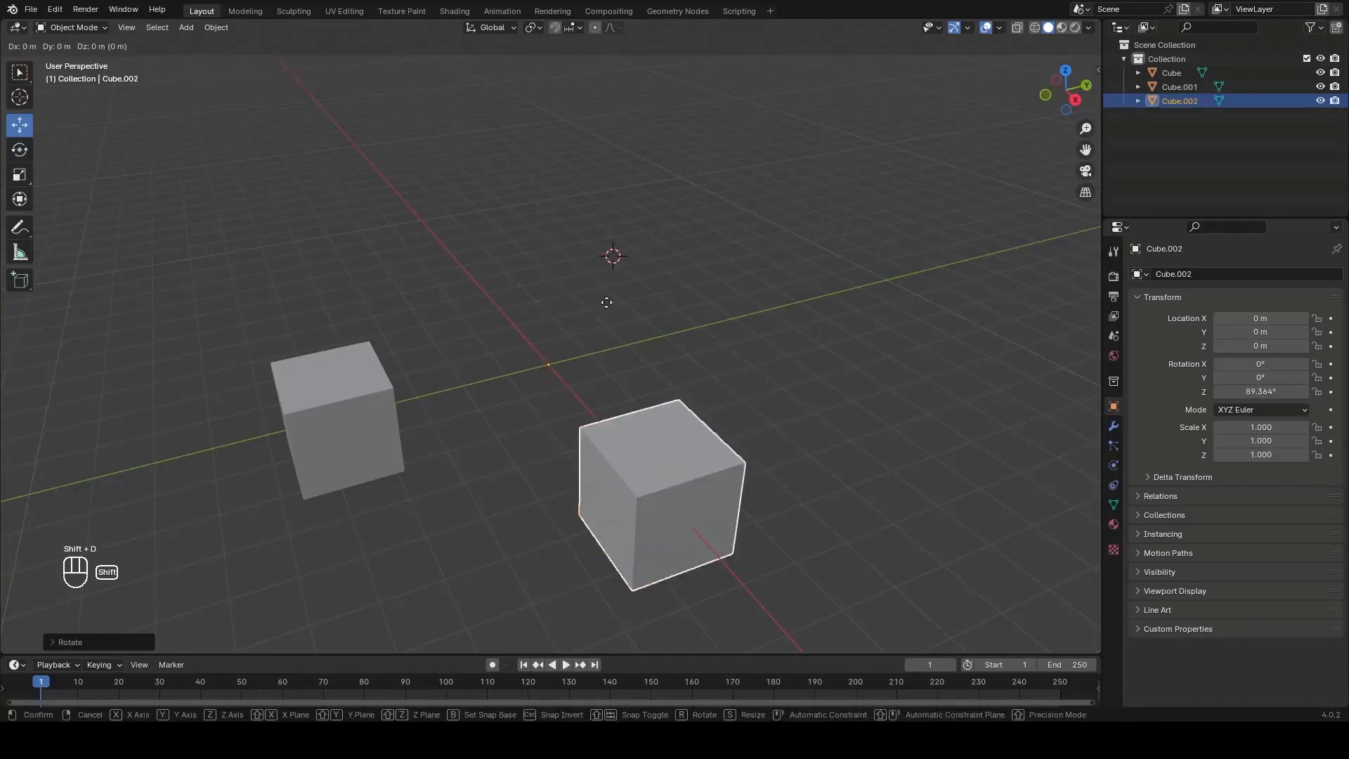
right_click(608, 303)
key("r")
key("z")
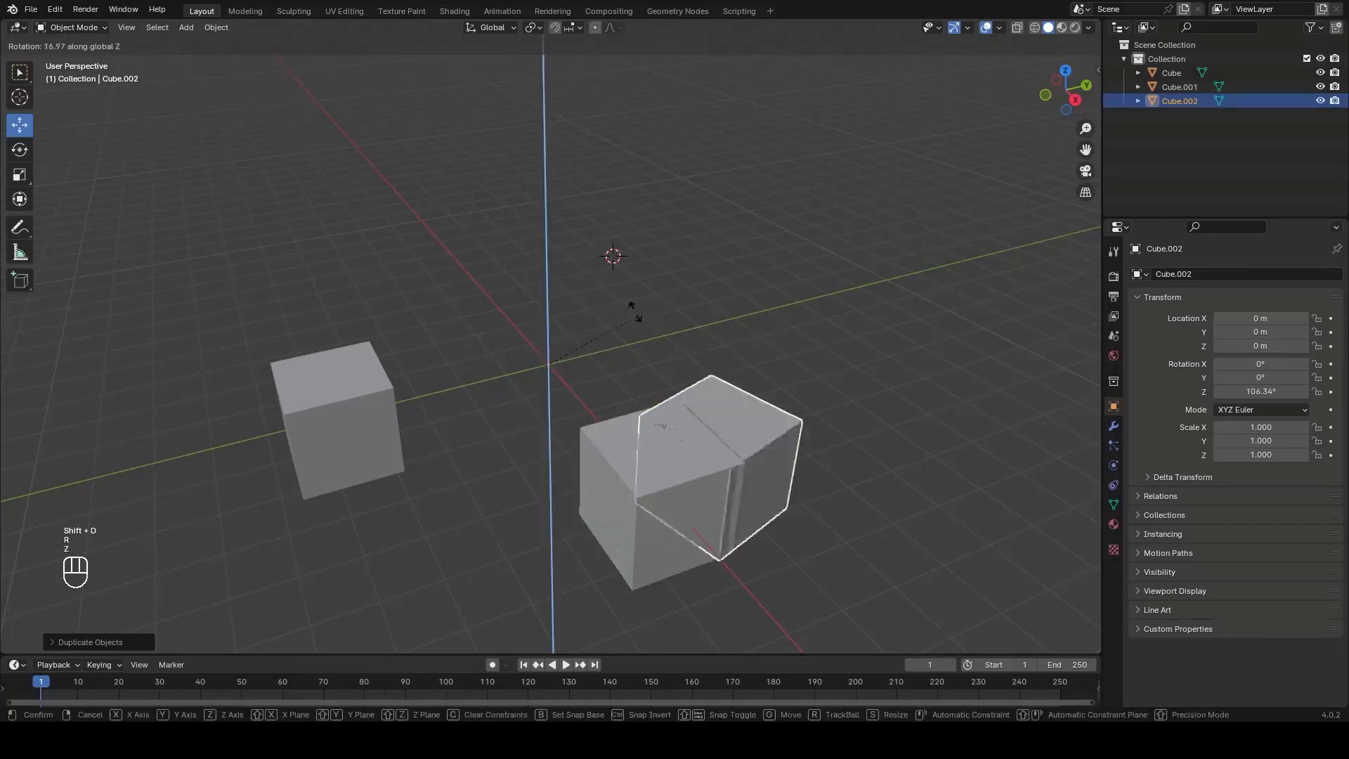
left_click(634, 364)
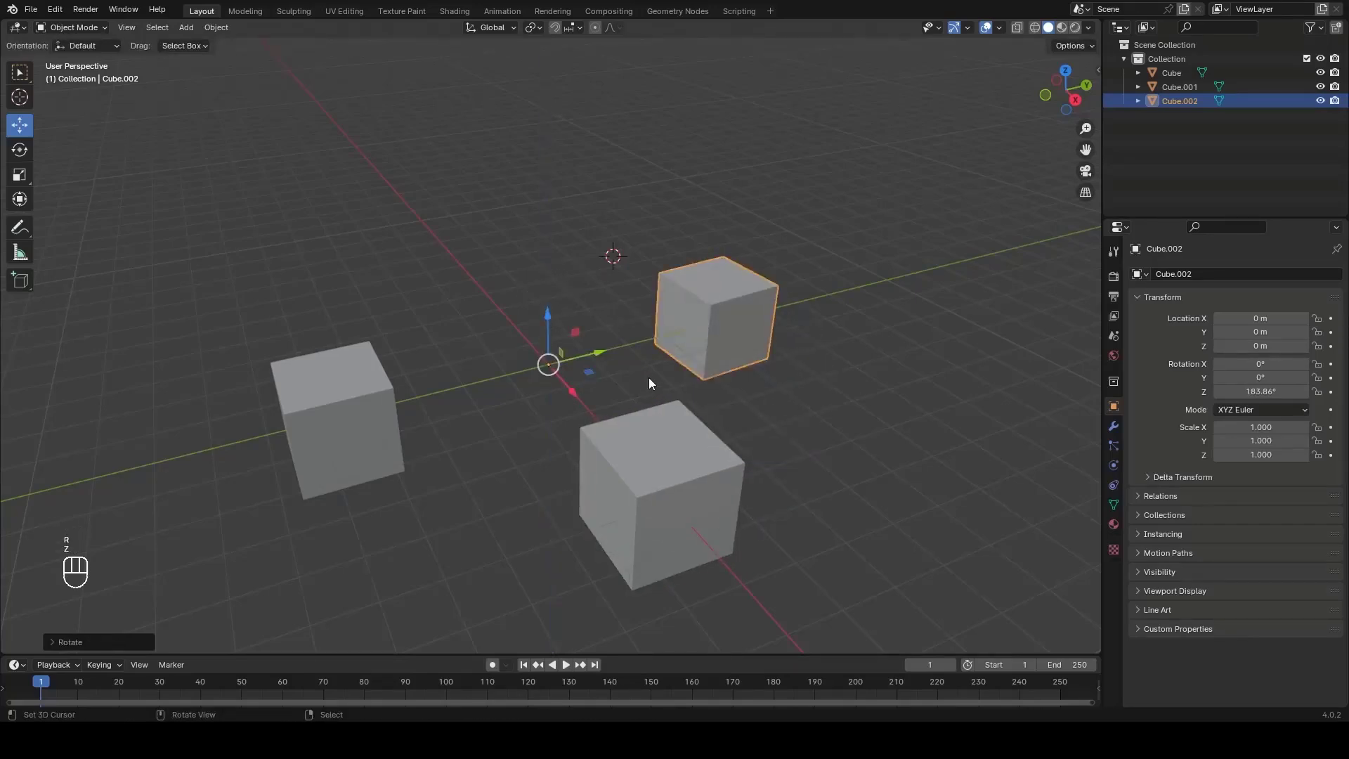
Duplicate the last copy and turn it around the Z axis to a rotation of about 269°.
key("shift+d")
key("z")
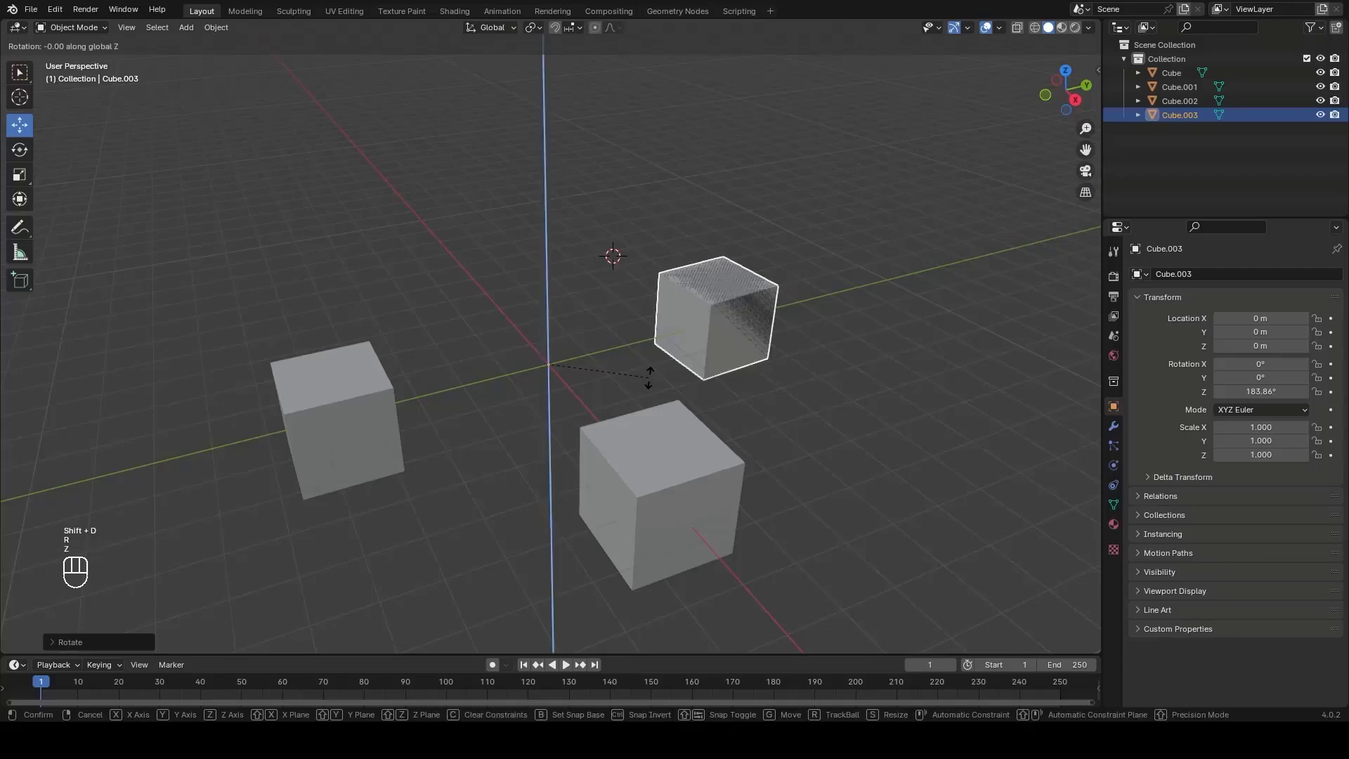
left_click(570, 284)
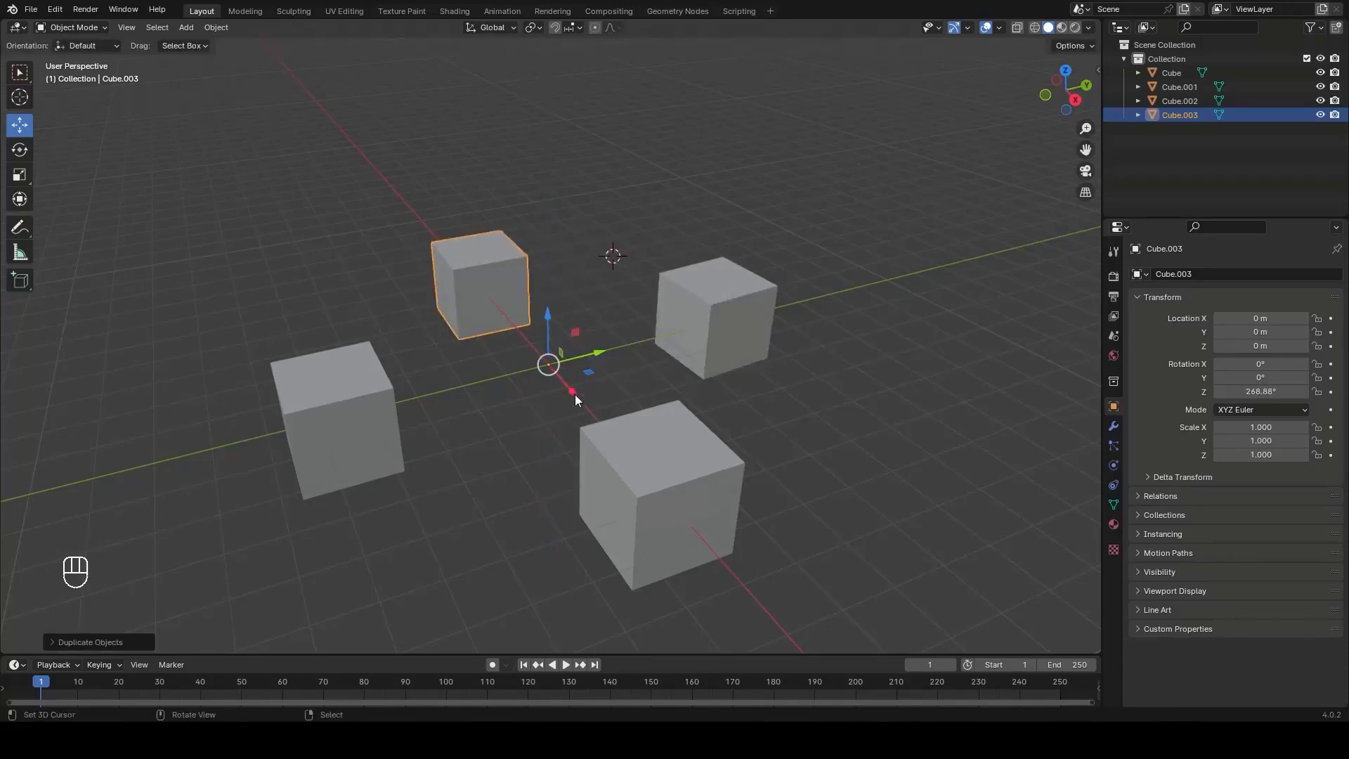
Delete the three rotated copies, keeping only the original cube.
key("x")
left_click(612, 397)
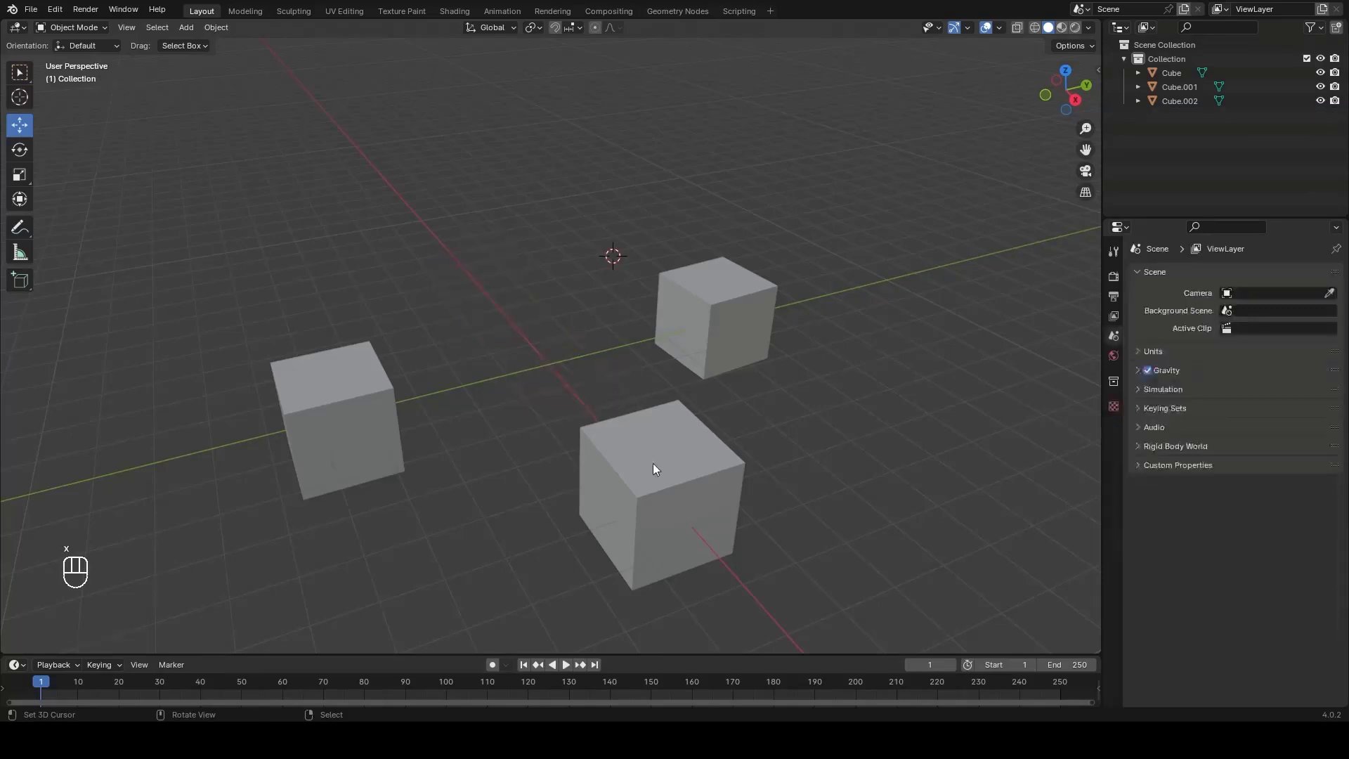
right_click(652, 462)
key("x")
left_click(652, 462)
right_click(710, 320)
key("x")
left_click(716, 299)
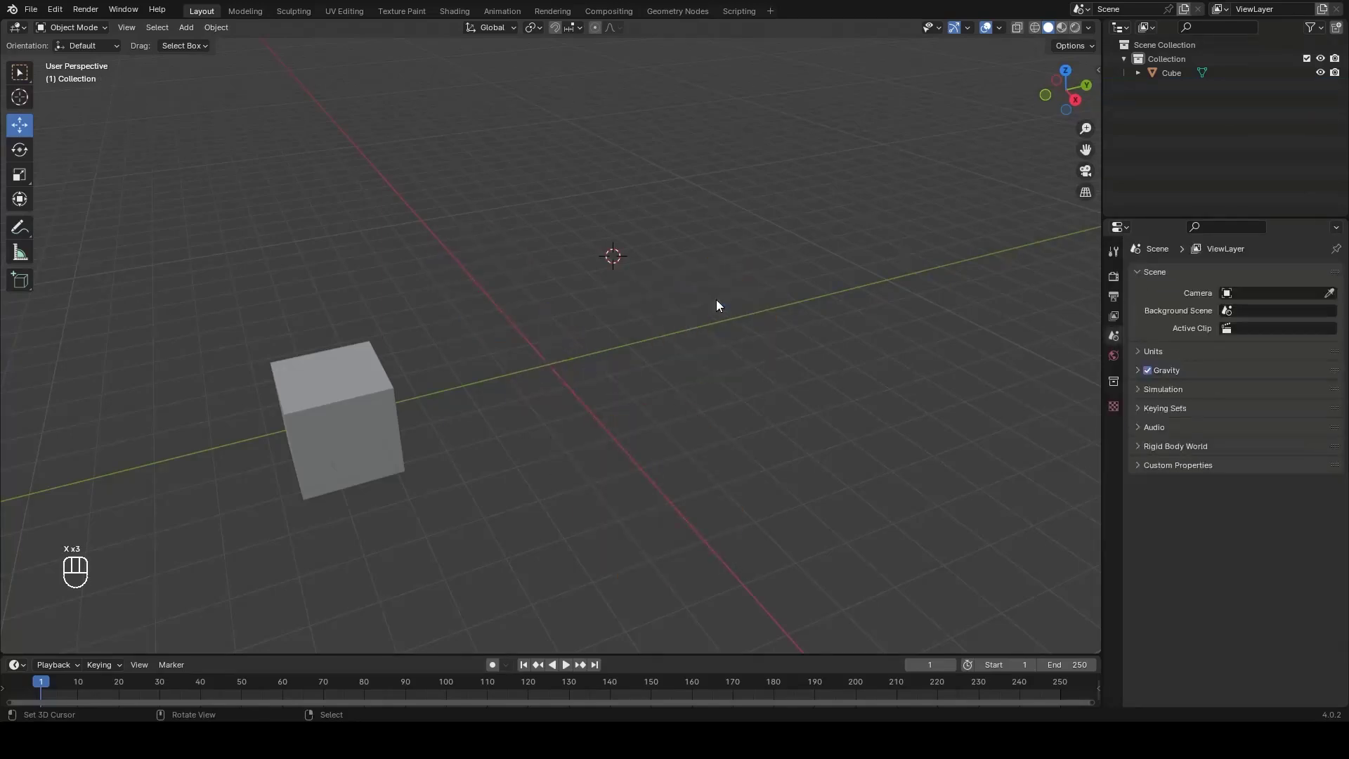
Snap the 3D cursor to the world origin.
key("shift+s")
left_click(651, 357)
key("shift+s")
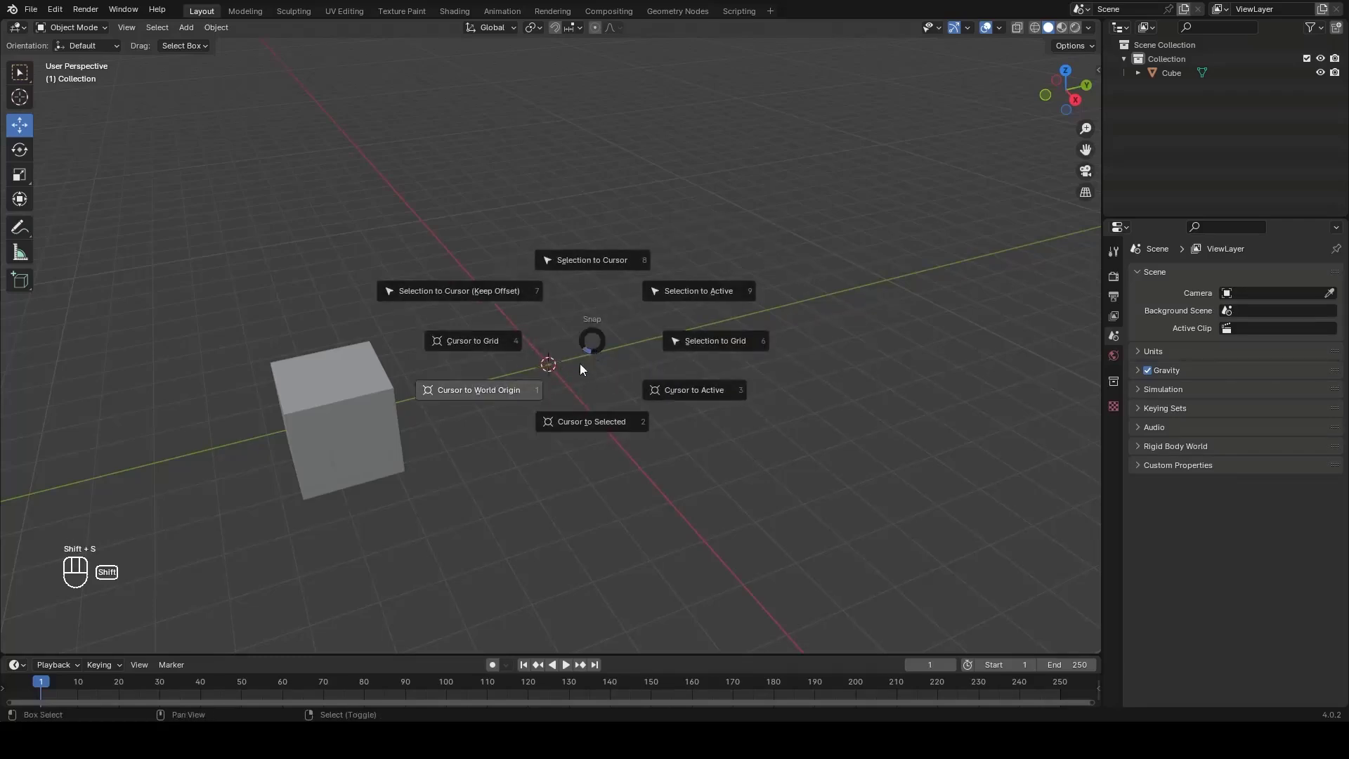
left_click(507, 390)
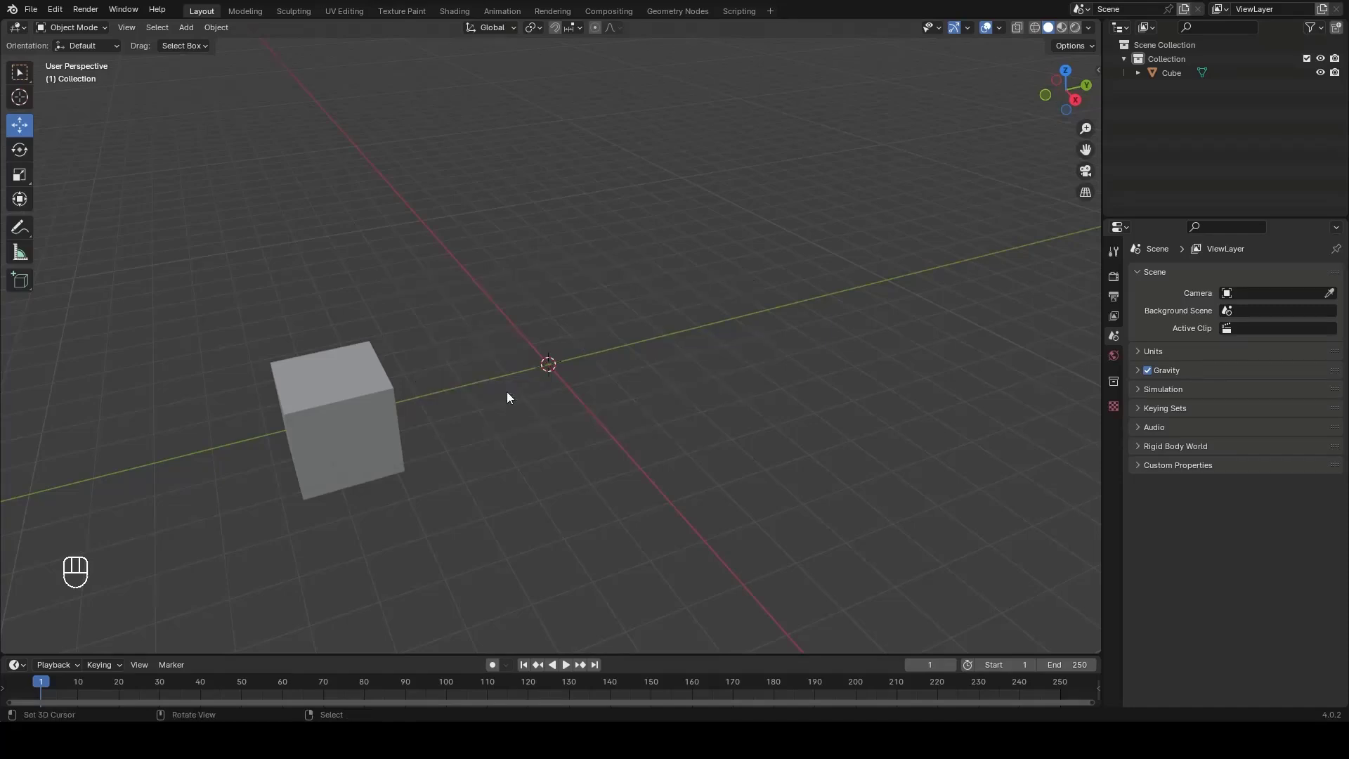
Try rotating the cube's whole mesh around the Z axis in Edit Mode, and cancel the rotation.
left_click(364, 401)
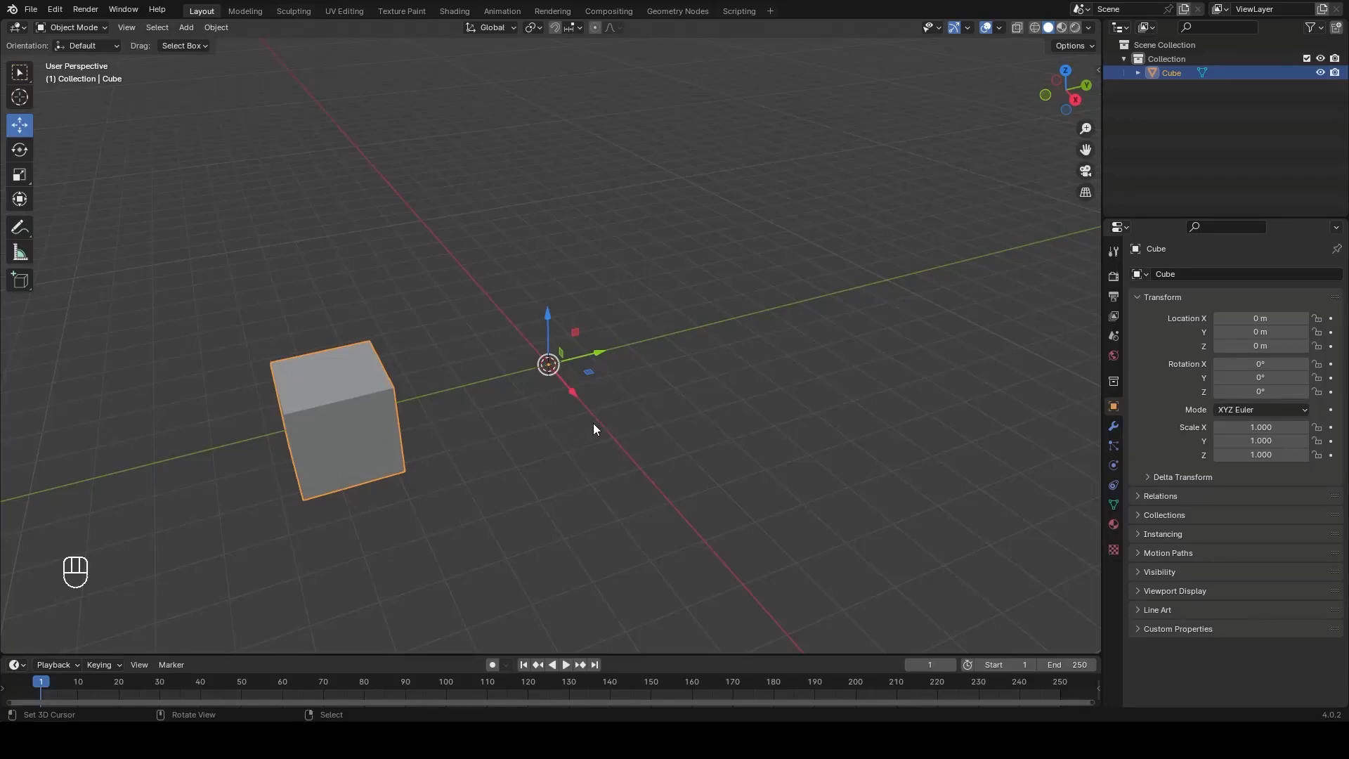
key("Tab")
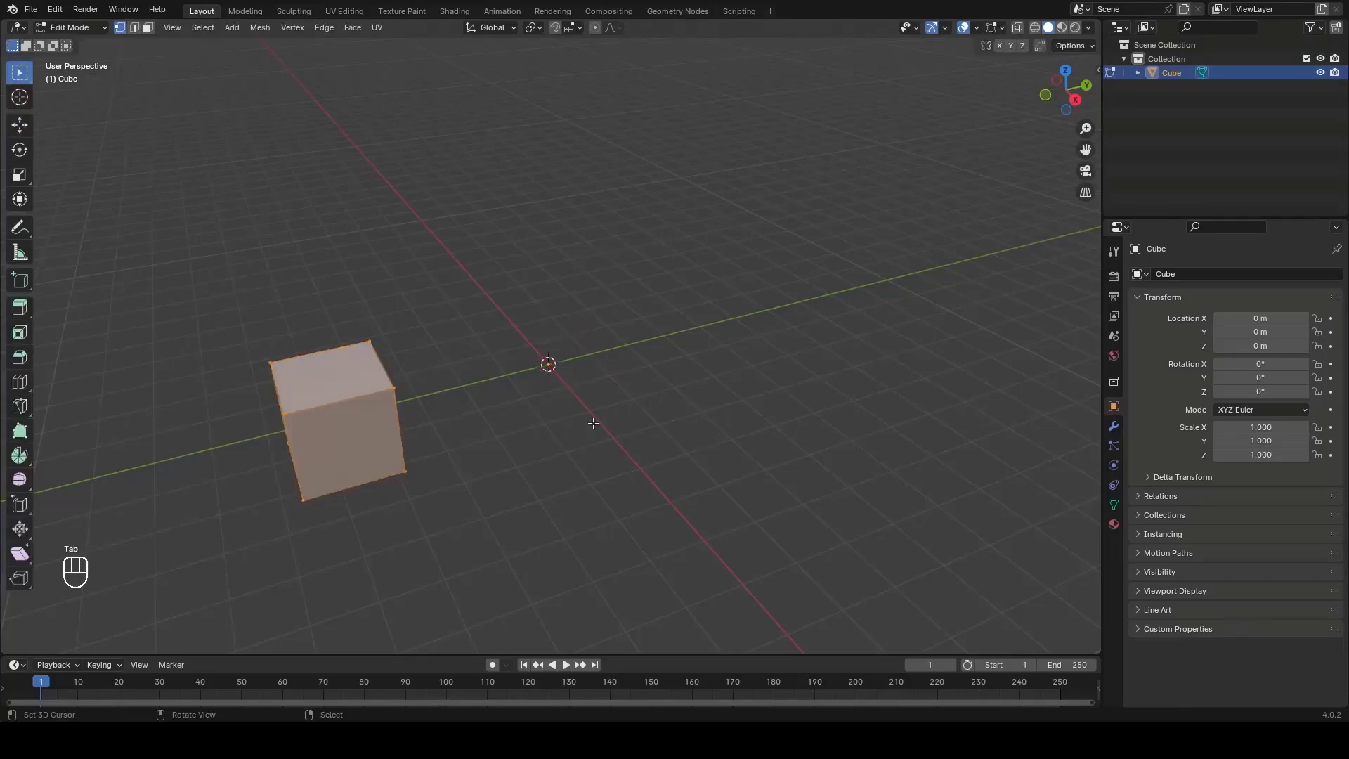
key("r")
key("z")
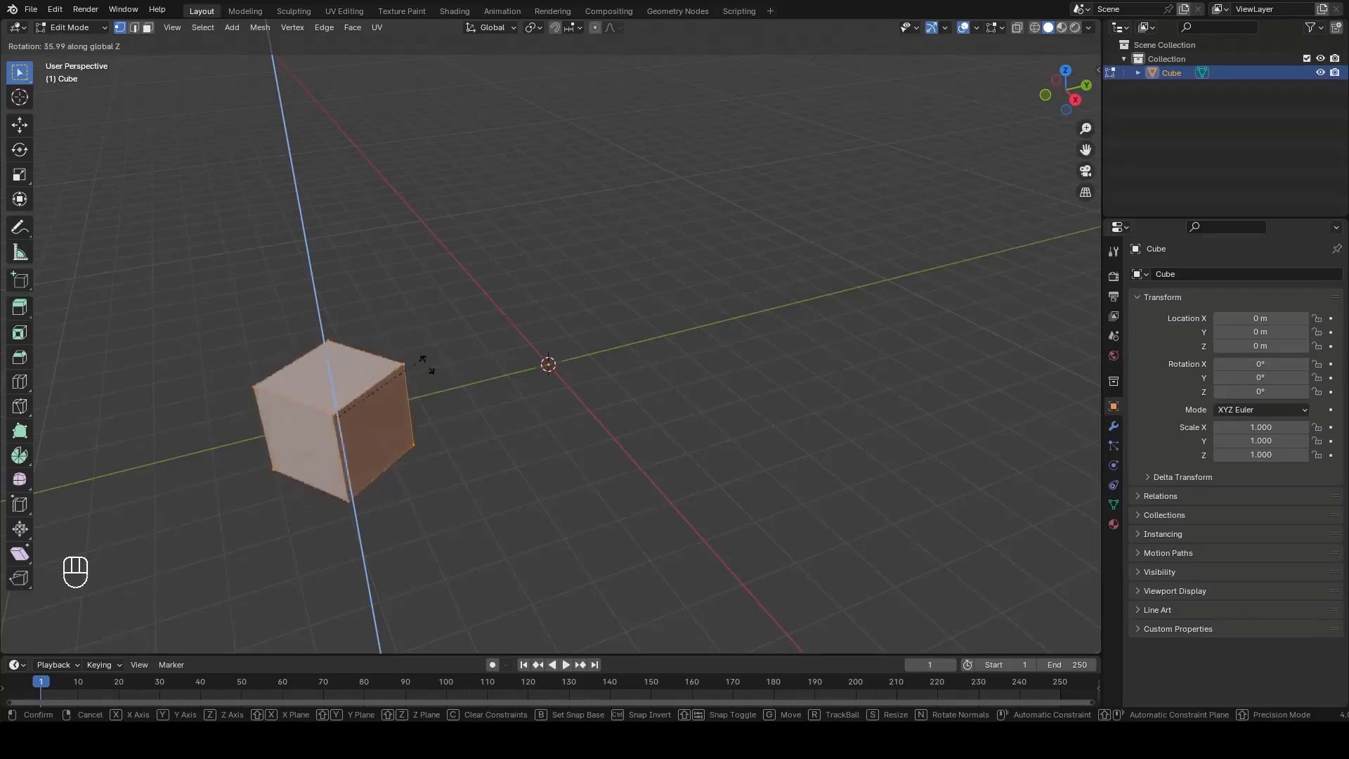
key("Escape")
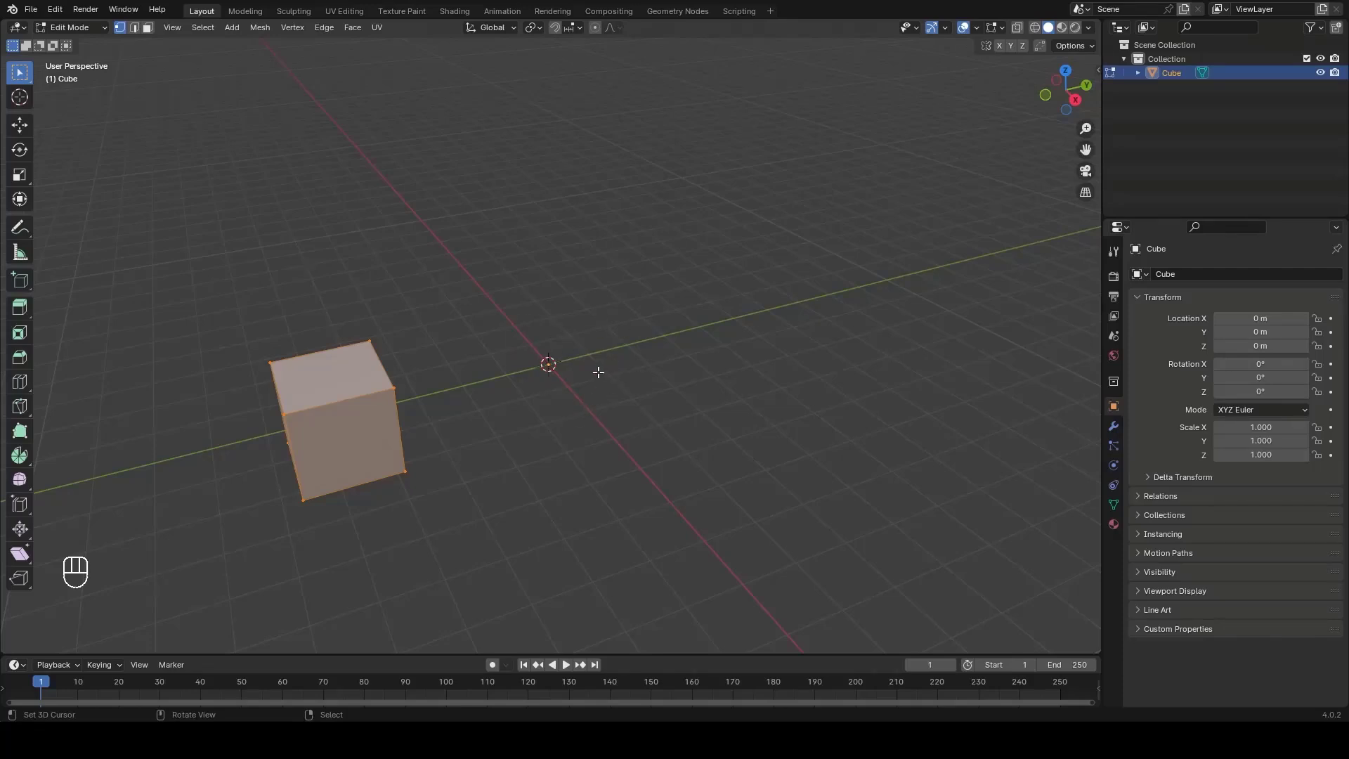
Move the whole cube mesh toward negative X in Edit Mode with the Move tool and return to Object Mode.
left_click(20, 125)
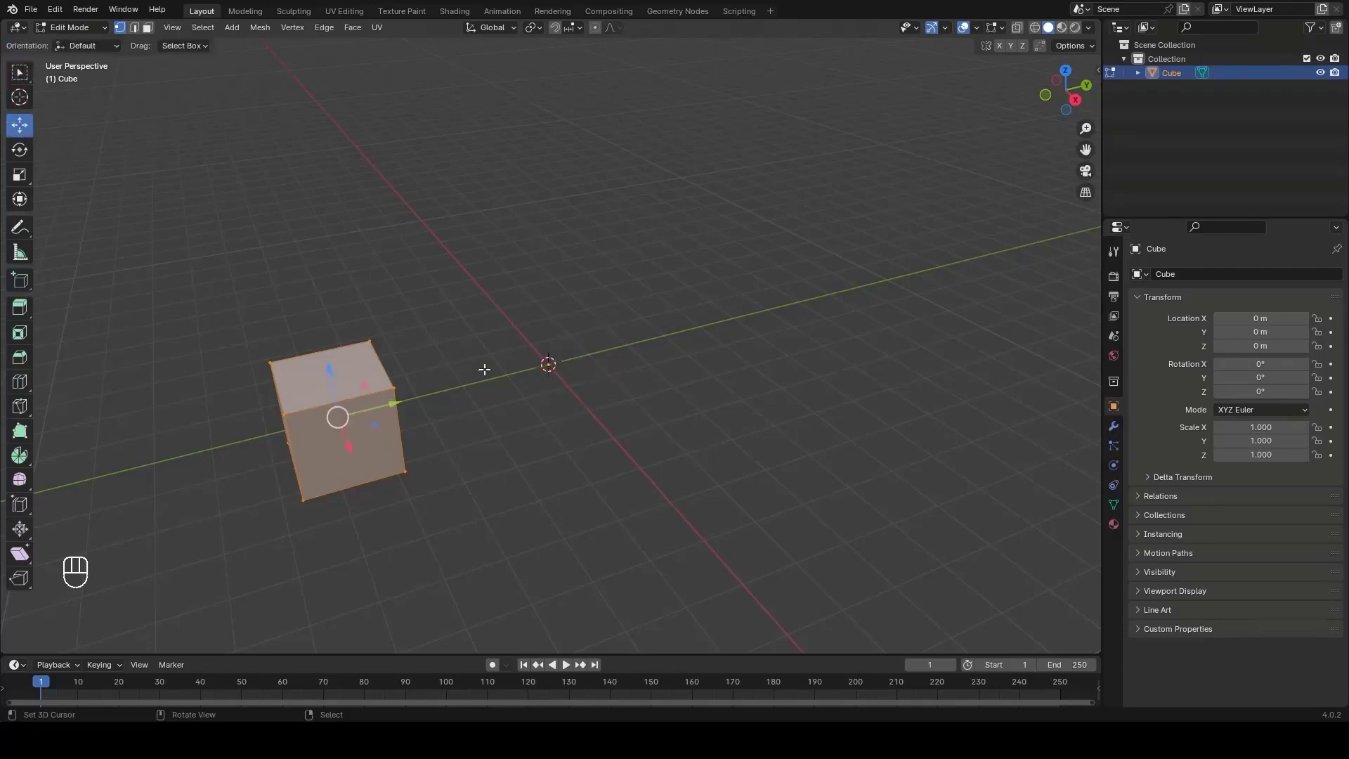
left_click_drag(350, 447, 353, 318)
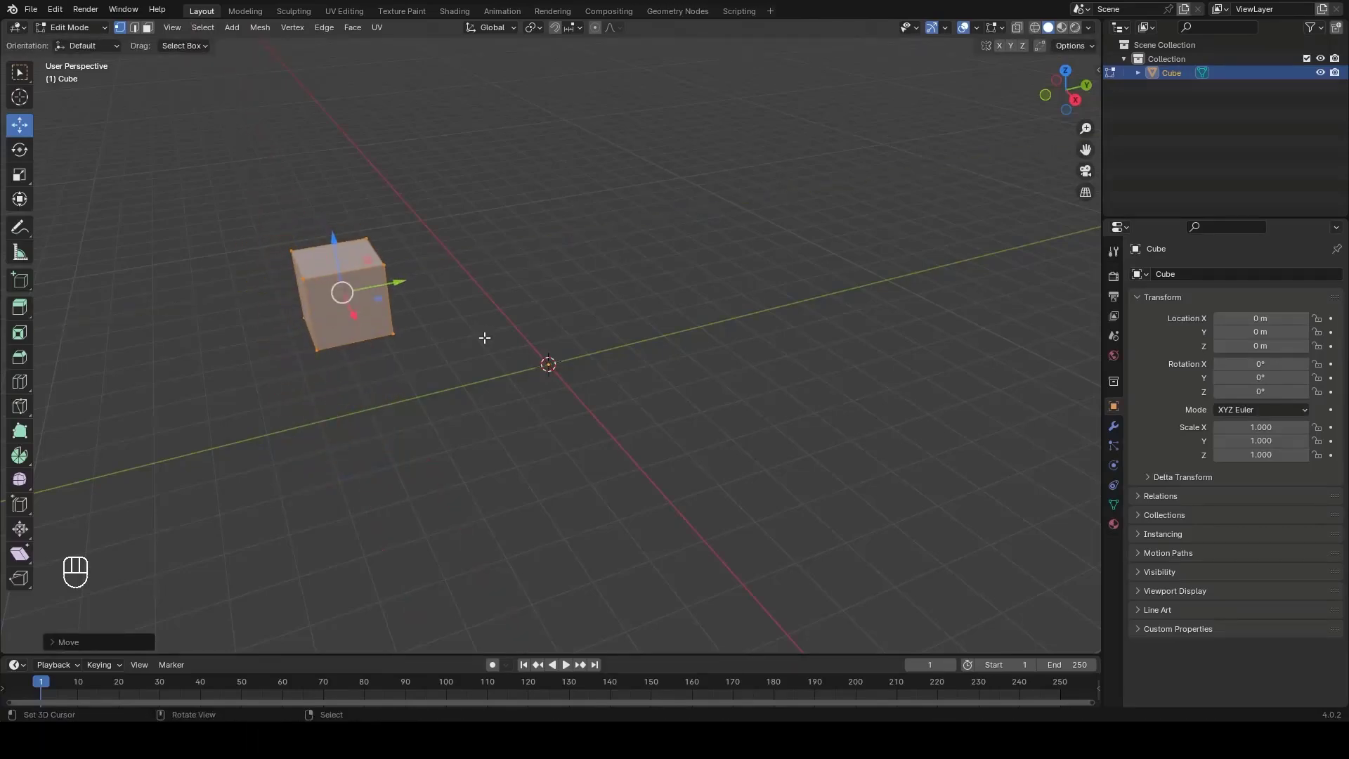
key("Tab")
Try rotating the cube object around the Z axis about its origin at the world center, and cancel the rotation.
key("r")
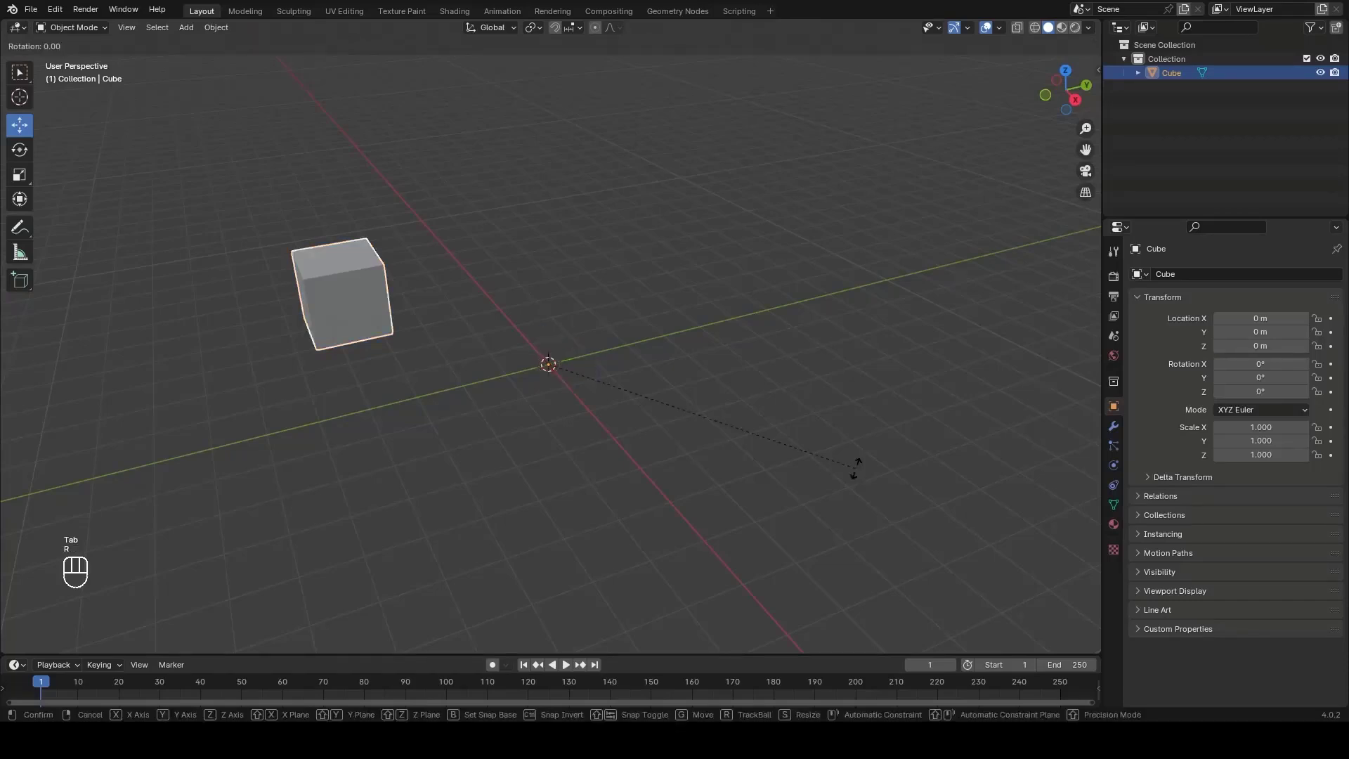
key("z")
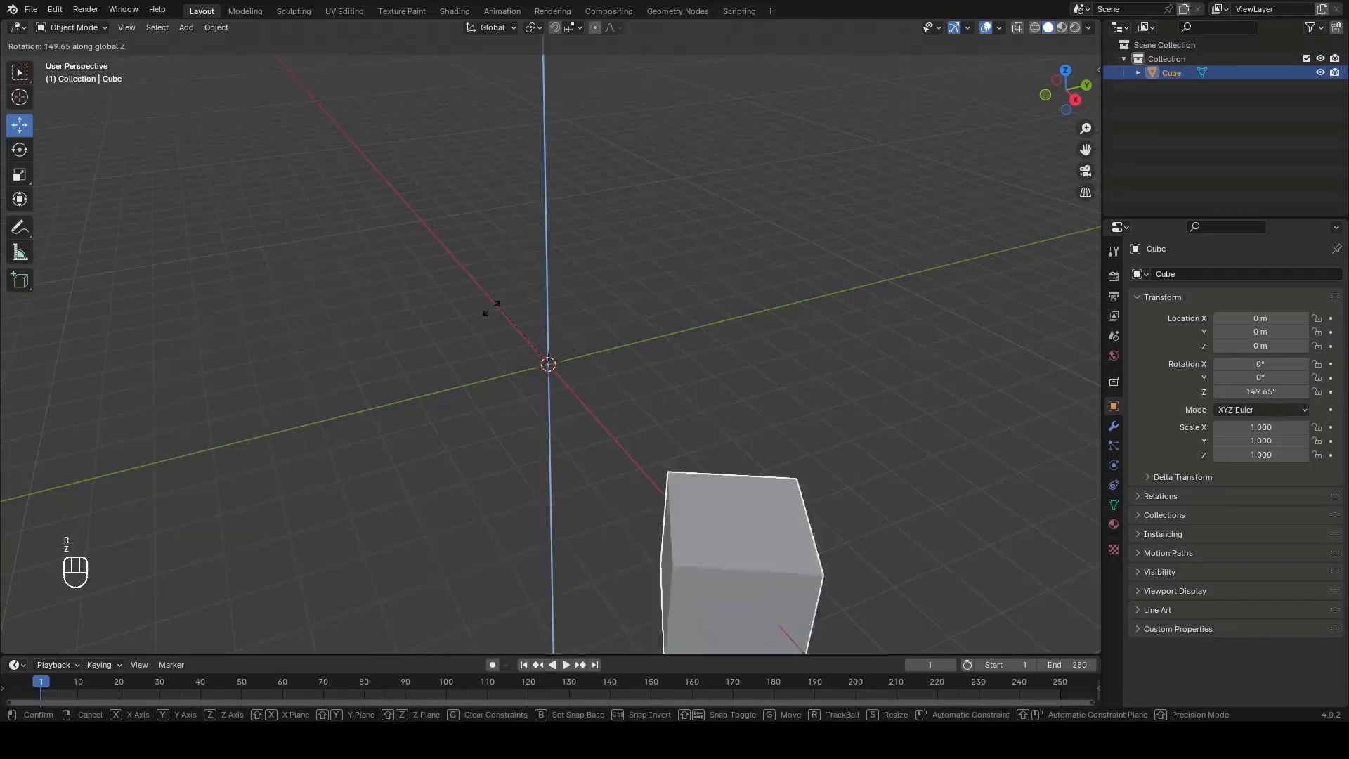
right_click(502, 402)
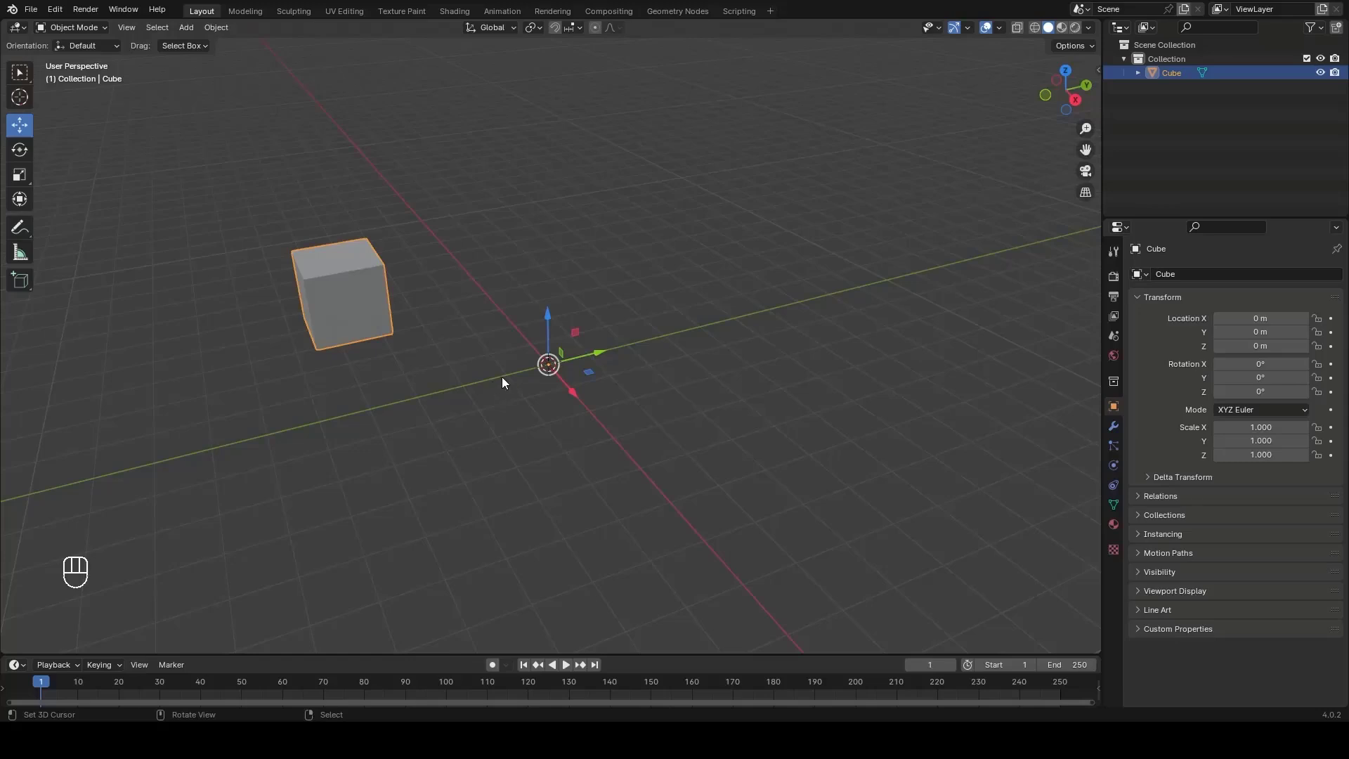
In Edit Mode, move the whole mesh up and toward the X axis, deselect it, and return to Object Mode.
key("Tab")
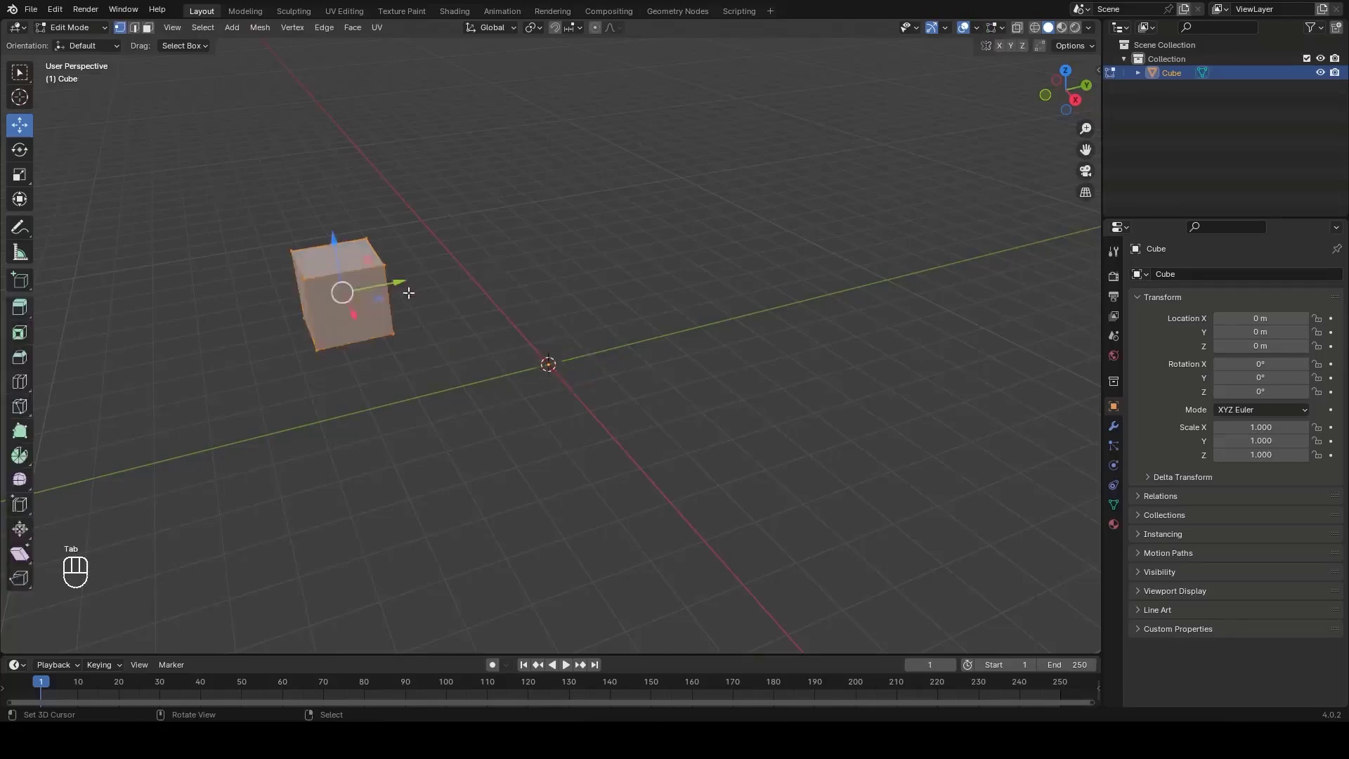
left_click_drag(408, 292, 444, 128)
left_click_drag(468, 200, 513, 253)
left_click(590, 386)
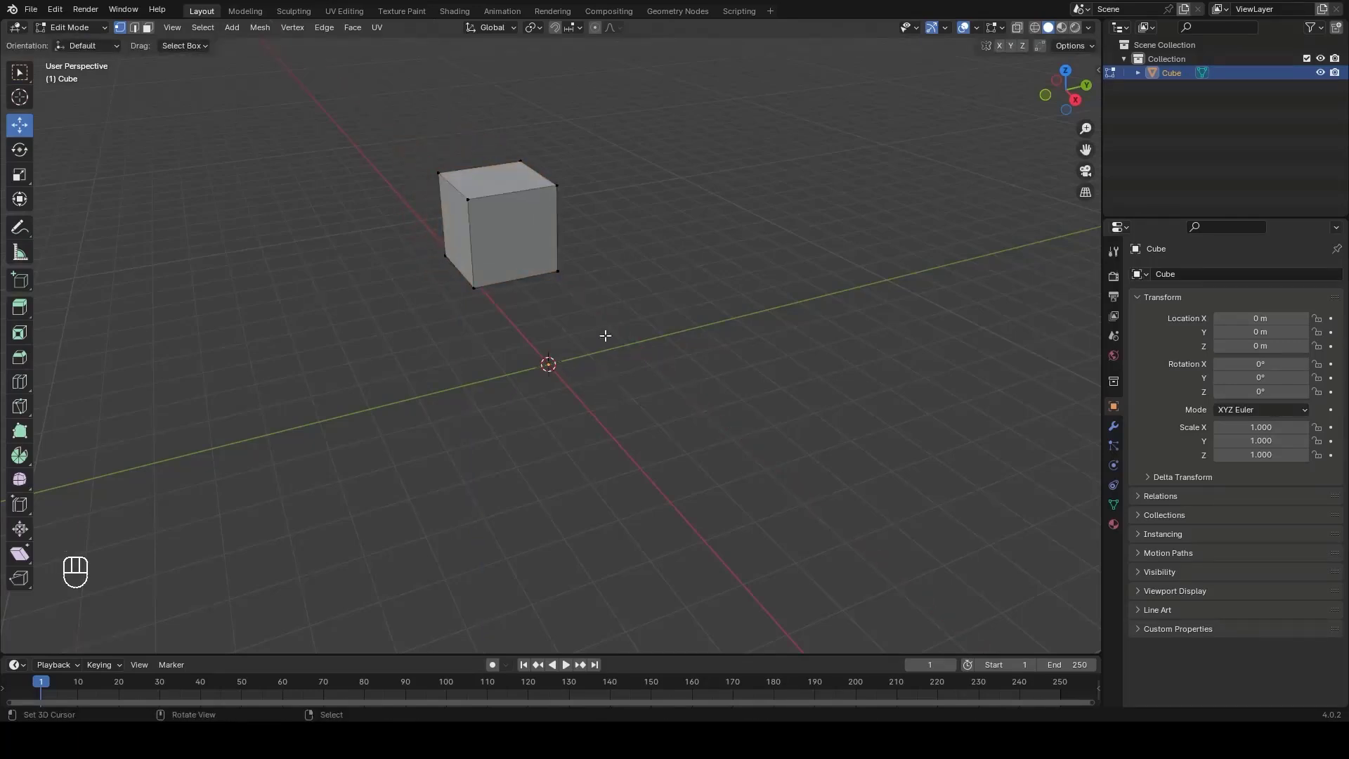
key("Tab")
Try rotating the raised cube object around the Z axis about its distant origin, and cancel the rotation.
middle_click_drag(562, 399, 521, 397)
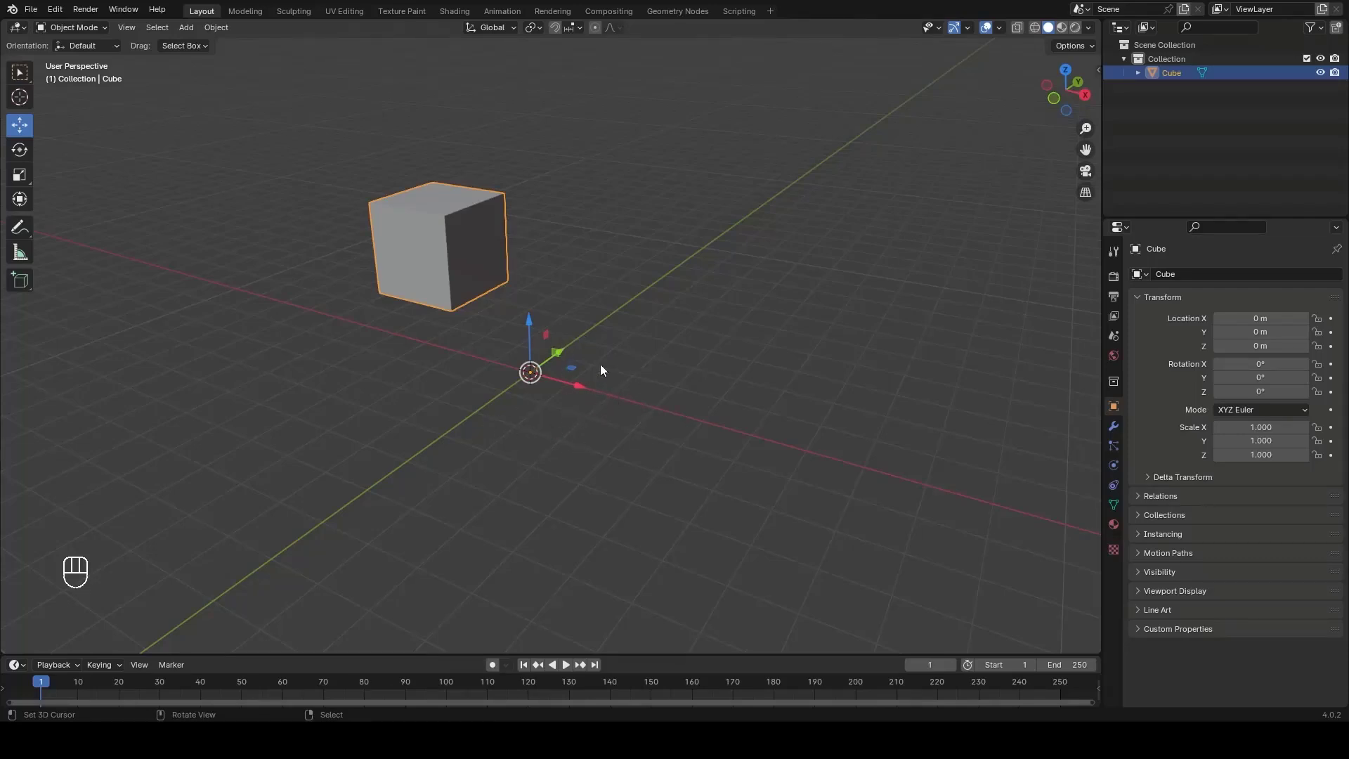
middle_click_drag(600, 371, 560, 373)
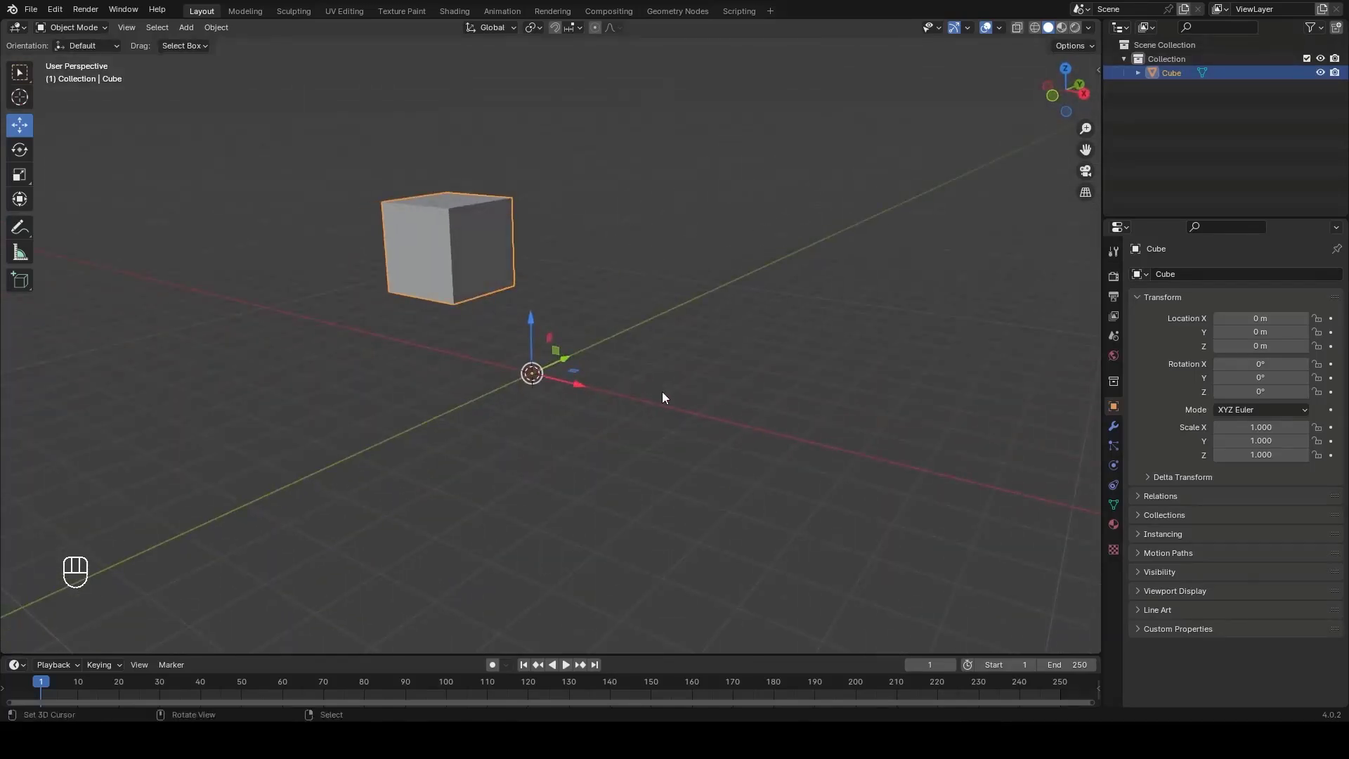
key("r")
key("z")
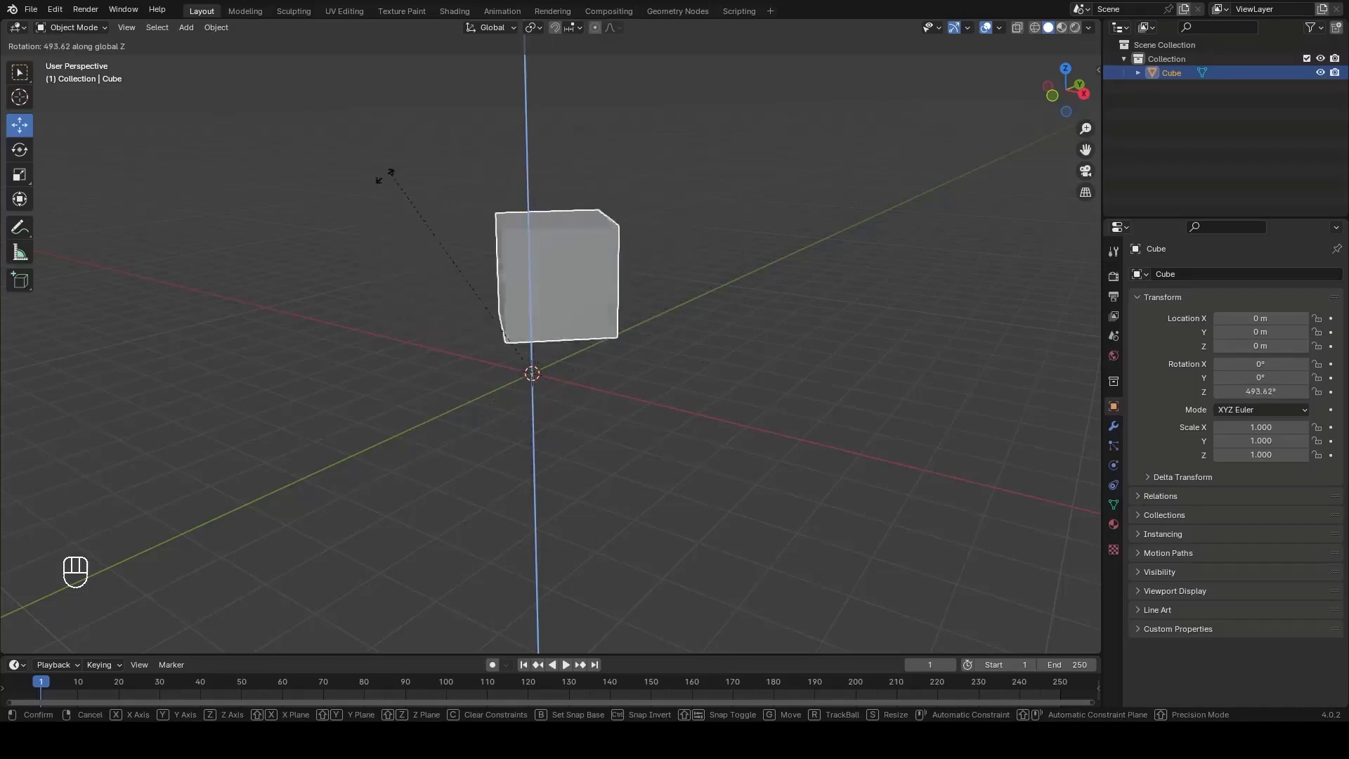
right_click(614, 493)
Undo the last Edit Mode moves of the mesh up and toward the X axis.
key("ctrl+z")
key("ctrl+z")
key("ctrl+z")
key("ctrl+z")
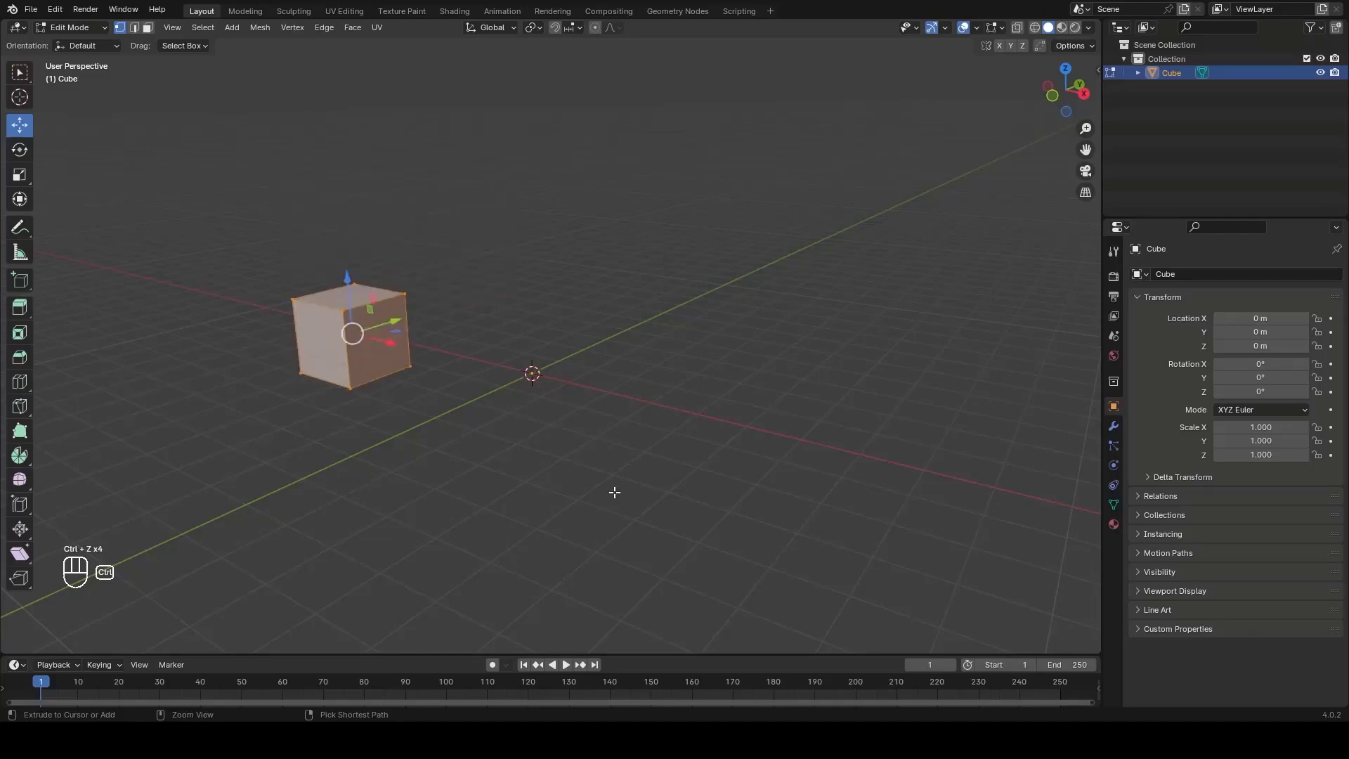
key("ctrl+z")
key("ctrl+z")
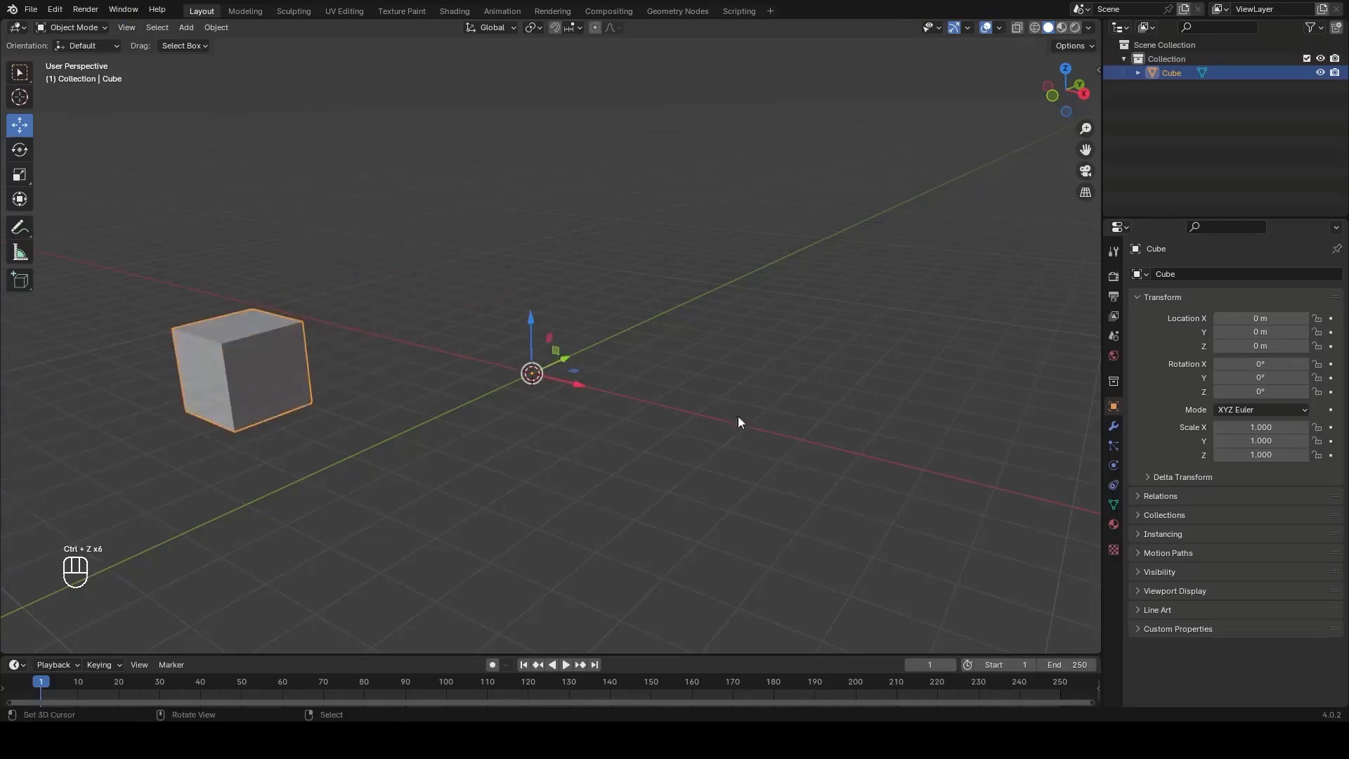
middle_click_drag(738, 421, 666, 417)
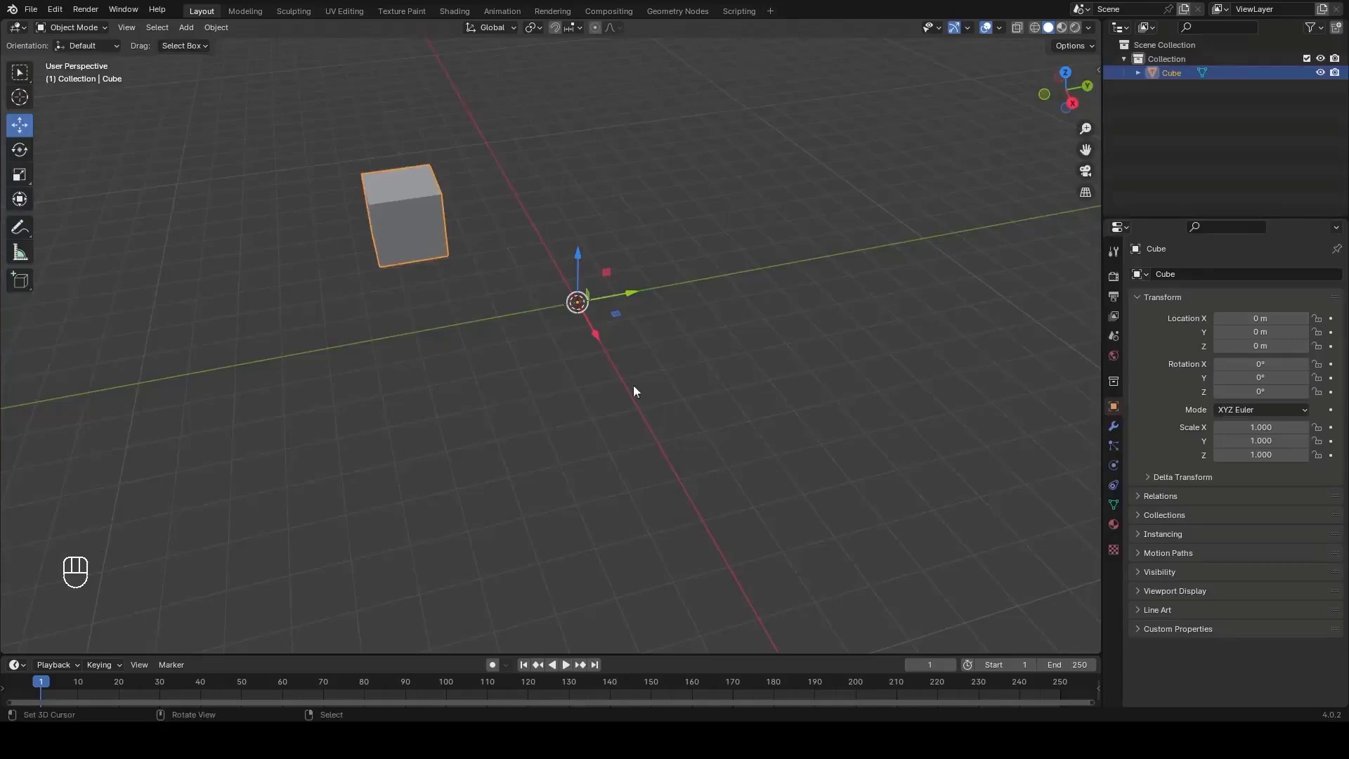